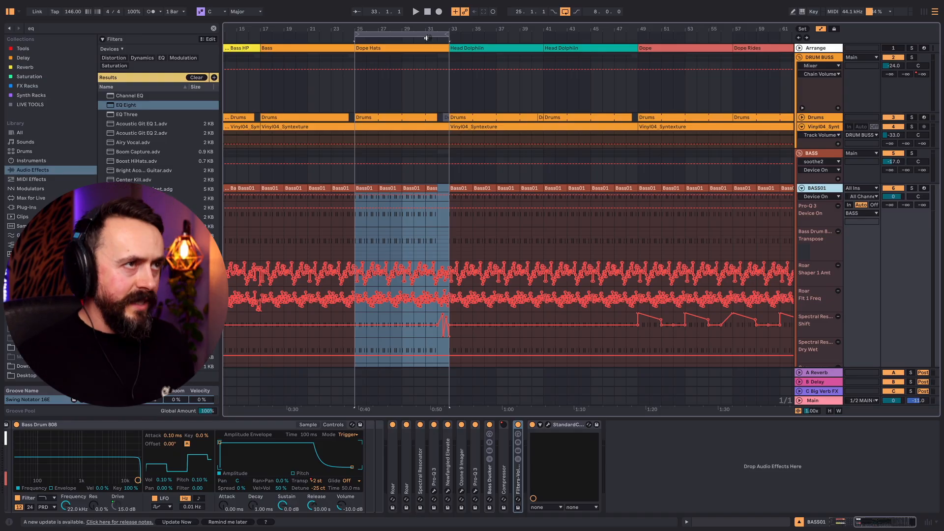
Play the looped Dope Hats section and examine the device chains on the Main, BASS and BASS01 tracks
{"action": "left_click", "coordinate": [426, 34]}
{"action": "key", "text": "space"}
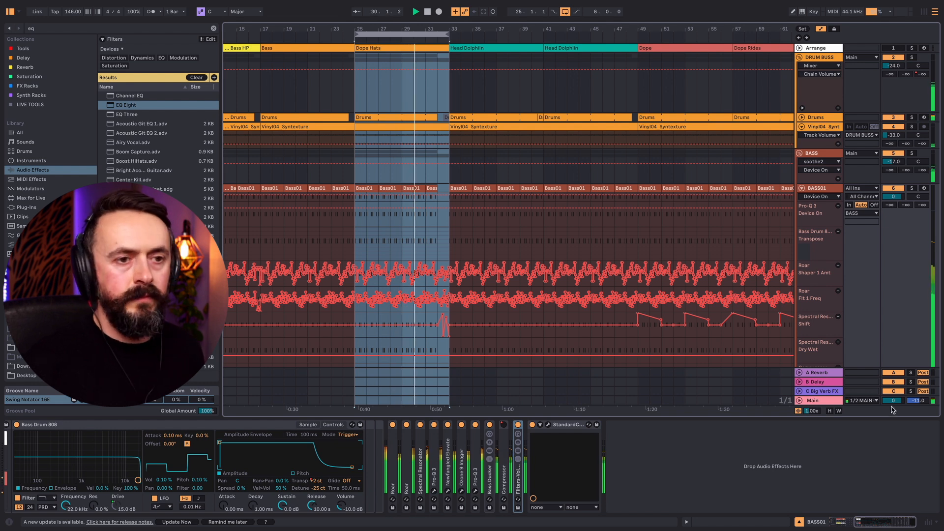
{"action": "left_click", "coordinate": [829, 400]}
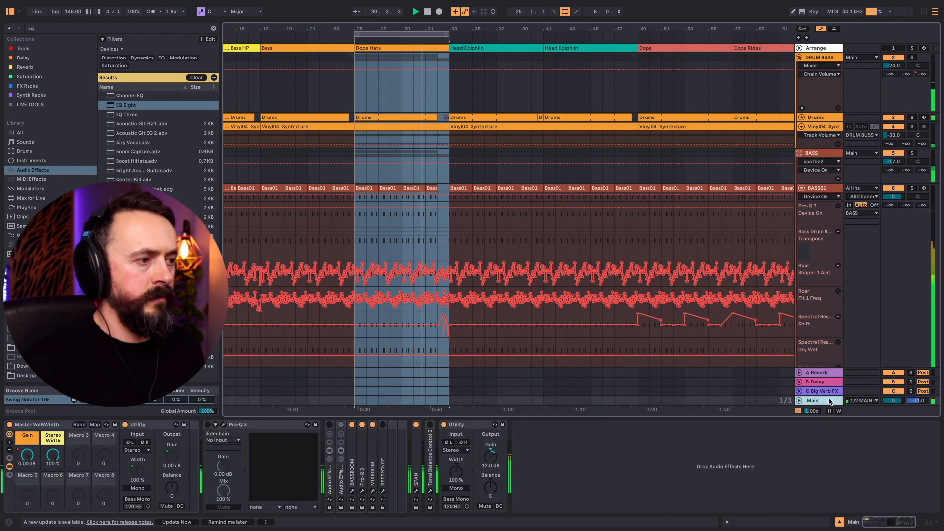
{"action": "left_click", "coordinate": [820, 154]}
{"action": "left_click", "coordinate": [828, 189]}
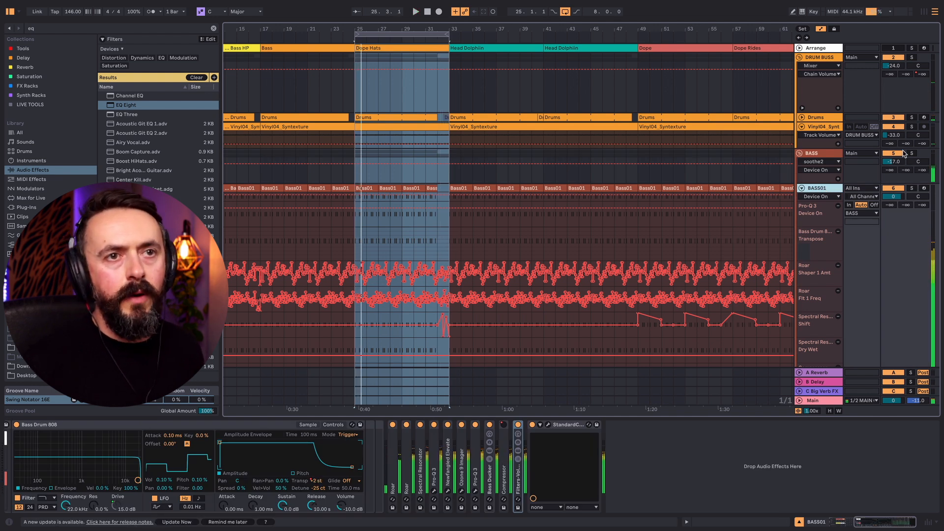
Play the first Head Dolphin section from bar 33 and look over the bass tracks and their automation lanes
{"action": "left_click", "coordinate": [497, 48]}
{"action": "key", "text": "space"}
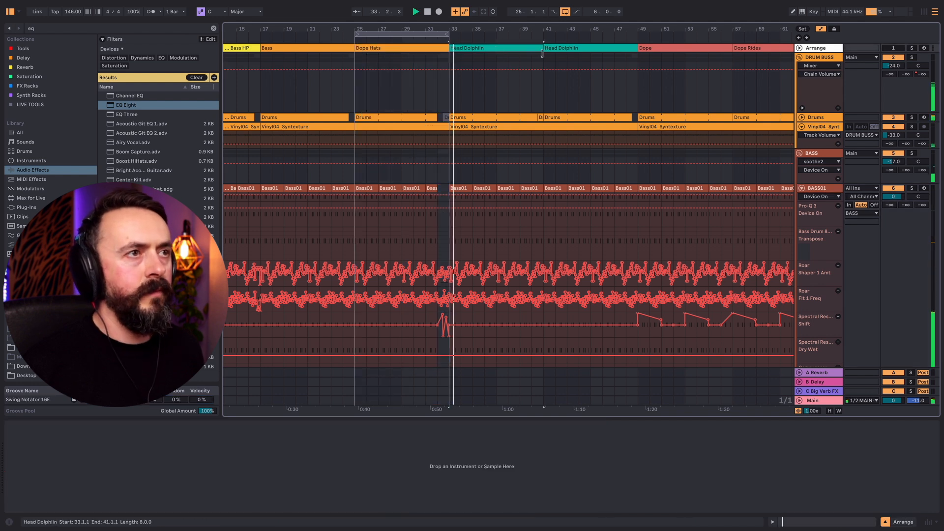
{"action": "scroll", "coordinate": [726, 281], "scroll_direction": "down", "scroll_amount": 5}
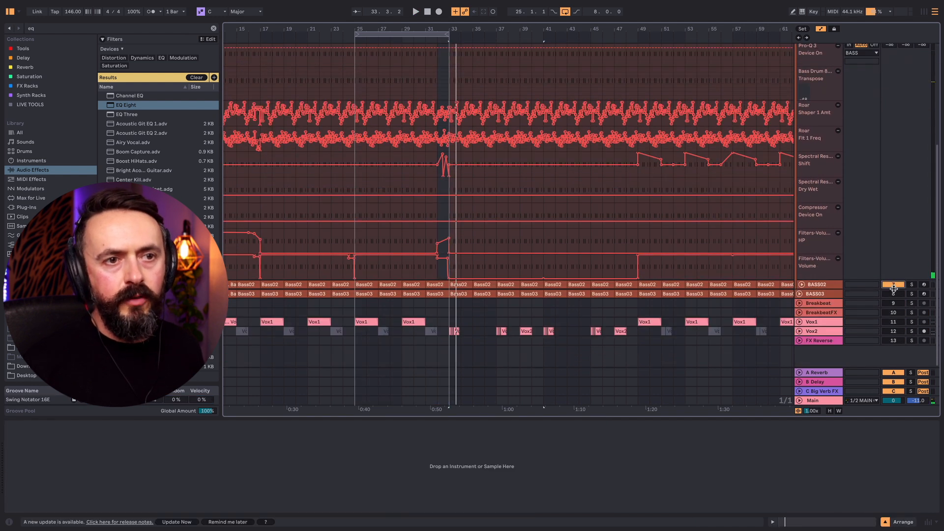
{"action": "scroll", "coordinate": [589, 121], "scroll_direction": "up", "scroll_amount": 3}
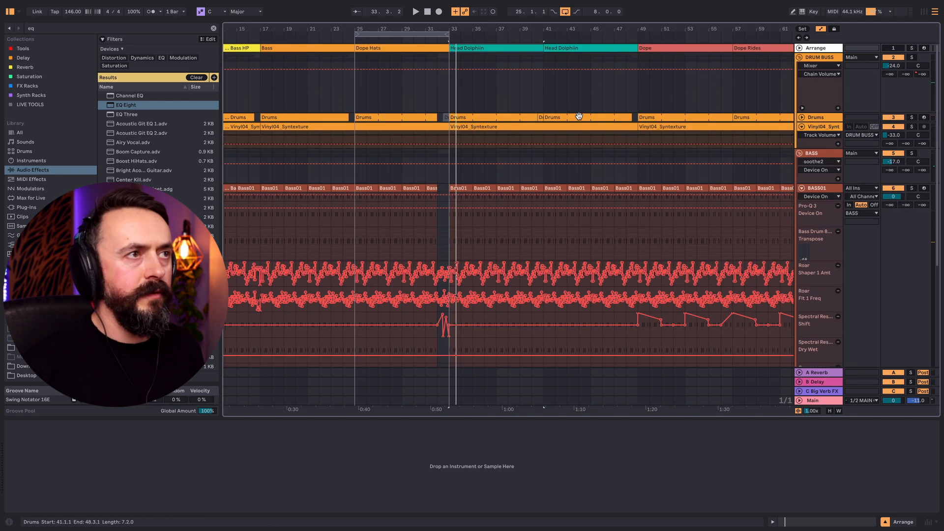
{"action": "scroll", "coordinate": [589, 122], "scroll_direction": "down", "scroll_amount": 3}
{"action": "scroll", "coordinate": [845, 274], "scroll_direction": "up", "scroll_amount": 5}
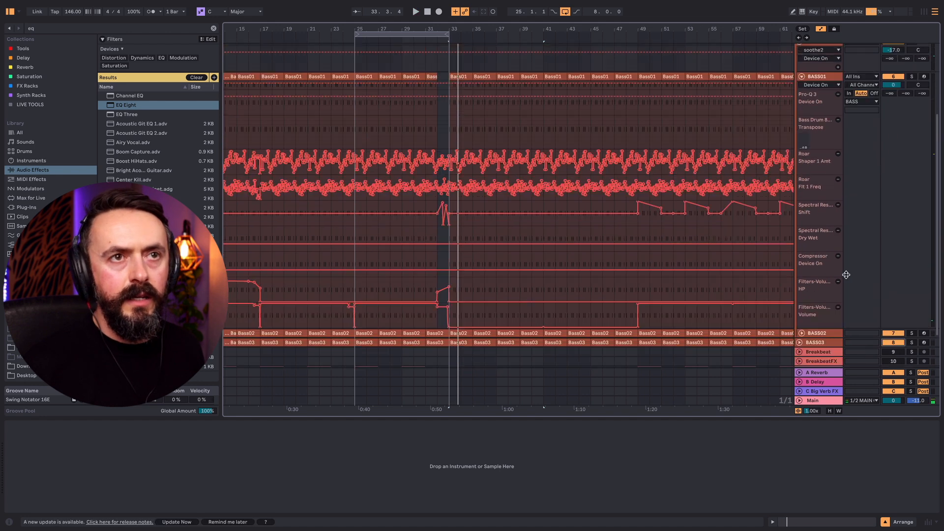
{"action": "scroll", "coordinate": [830, 297], "scroll_direction": "down", "scroll_amount": 5}
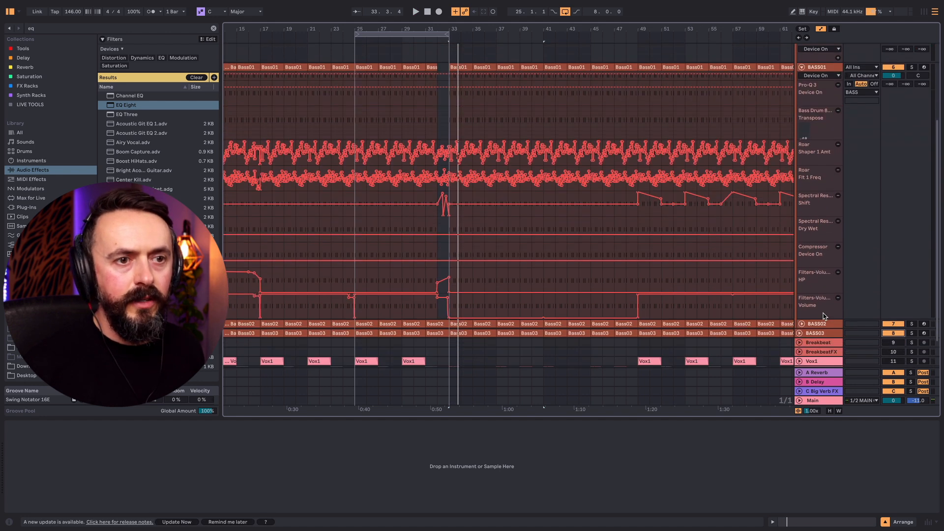
Examine the 808 Core Kit device chains on BASS02 and BASS03 while the Head Dolphin section plays
{"action": "left_click", "coordinate": [821, 298]}
{"action": "left_click", "coordinate": [15, 478]}
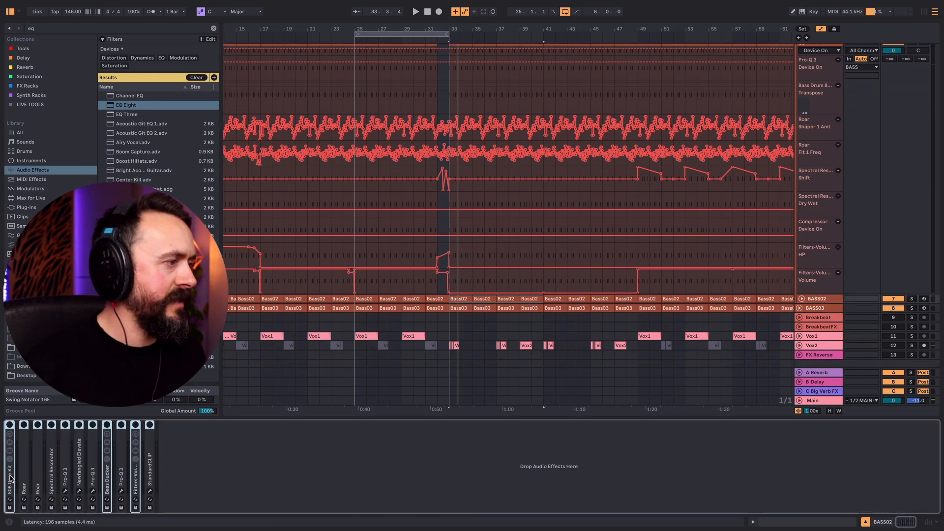
{"action": "key", "text": "space"}
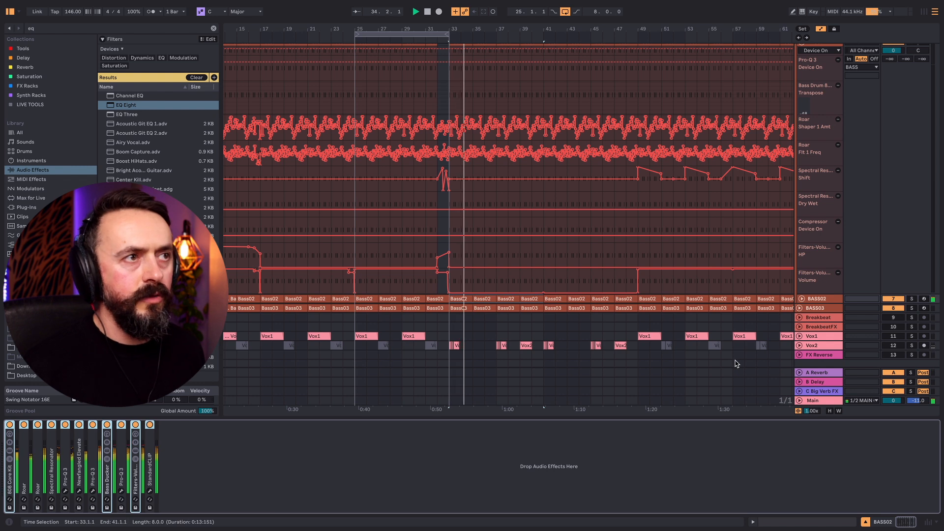
{"action": "left_click", "coordinate": [824, 308]}
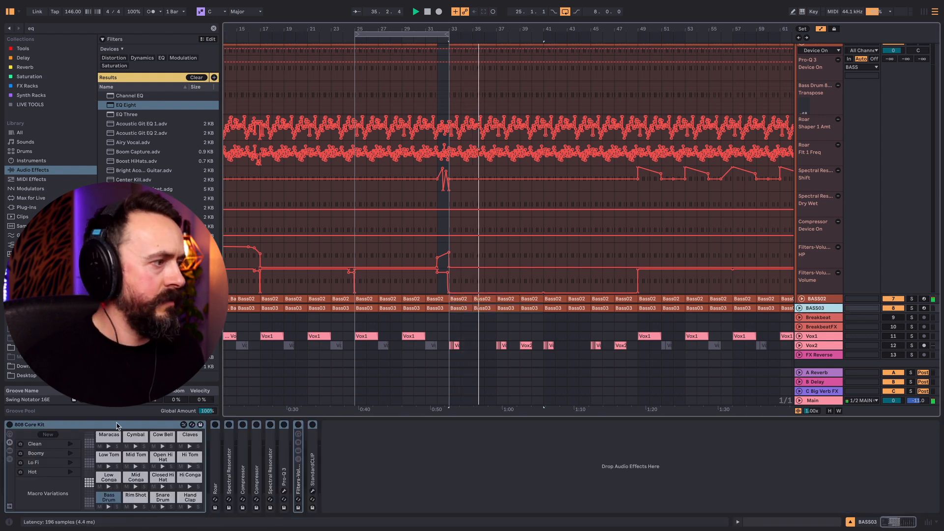
{"action": "left_click", "coordinate": [325, 447]}
{"action": "left_click", "coordinate": [312, 429], "text": "shift"}
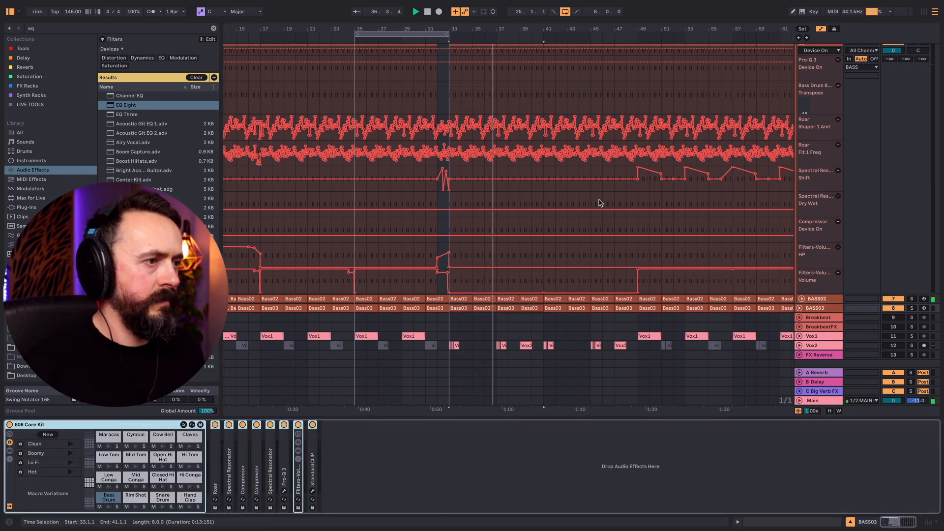
{"action": "key", "text": "0"}
Audition the Dope, K and first Purple sections of the whole arrangement to compare the bass parts
{"action": "scroll", "coordinate": [565, 99], "scroll_direction": "right", "scroll_amount": 5}
{"action": "left_click_drag", "start_coordinate": [554, 31], "coordinate": [550, 5]}
{"action": "scroll", "coordinate": [459, 160], "scroll_direction": "up", "scroll_amount": 6}
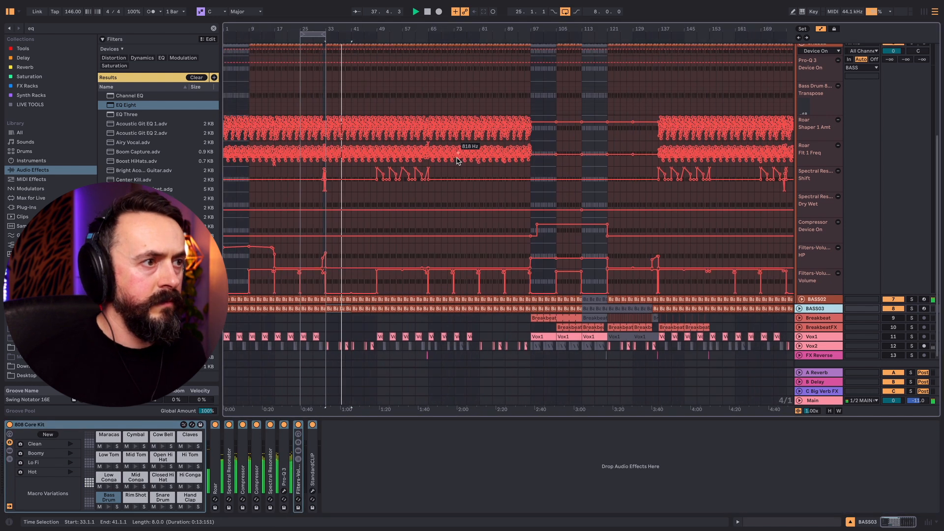
{"action": "left_click", "coordinate": [388, 49]}
{"action": "key", "text": "space"}
{"action": "key", "text": "space"}
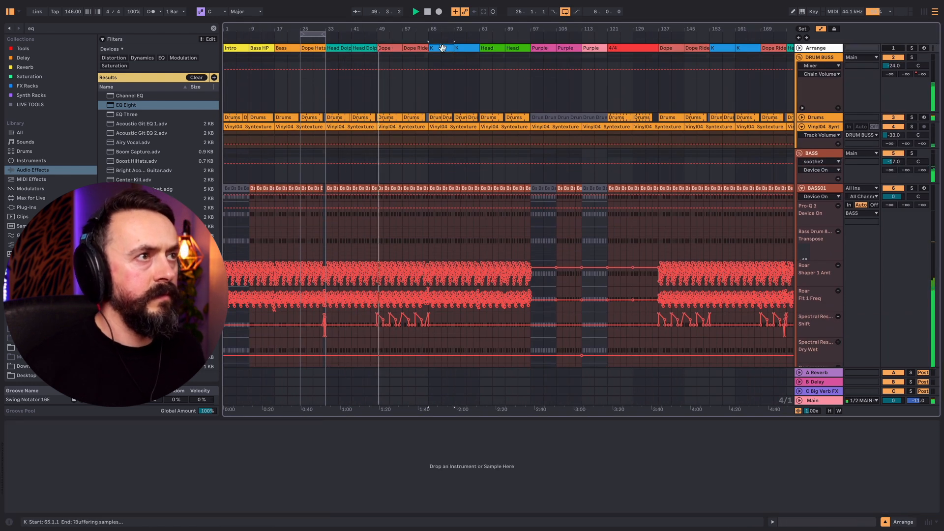
{"action": "left_click", "coordinate": [443, 48]}
{"action": "left_click", "coordinate": [543, 48]}
{"action": "scroll", "coordinate": [621, 214], "scroll_direction": "down", "scroll_amount": 5}
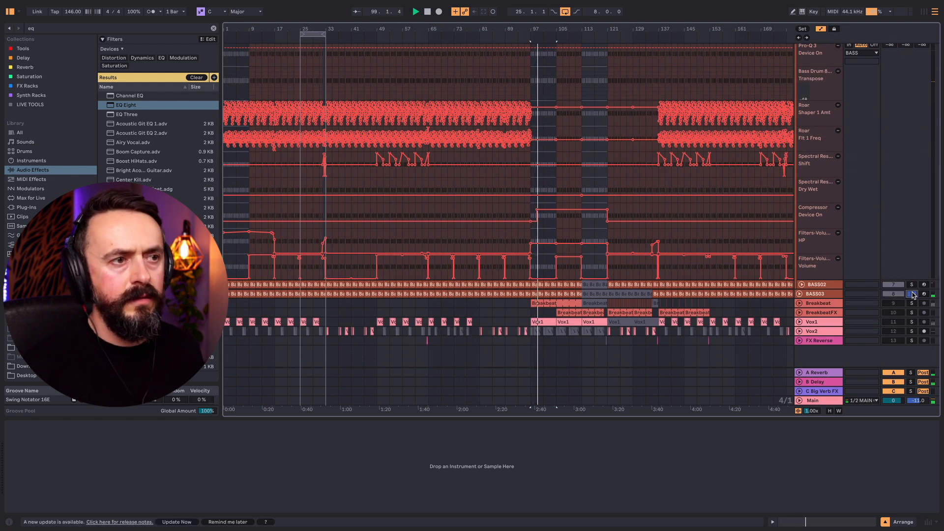
Stop playback and turn off all devices on the BASS03 and BASS02 tracks
{"action": "left_click", "coordinate": [841, 294]}
{"action": "key", "text": "space"}
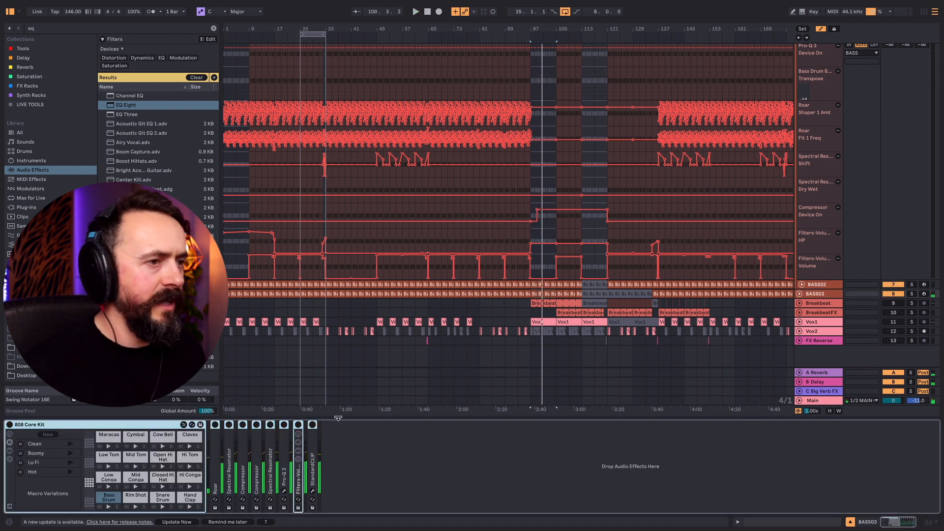
{"action": "key", "text": "Up"}
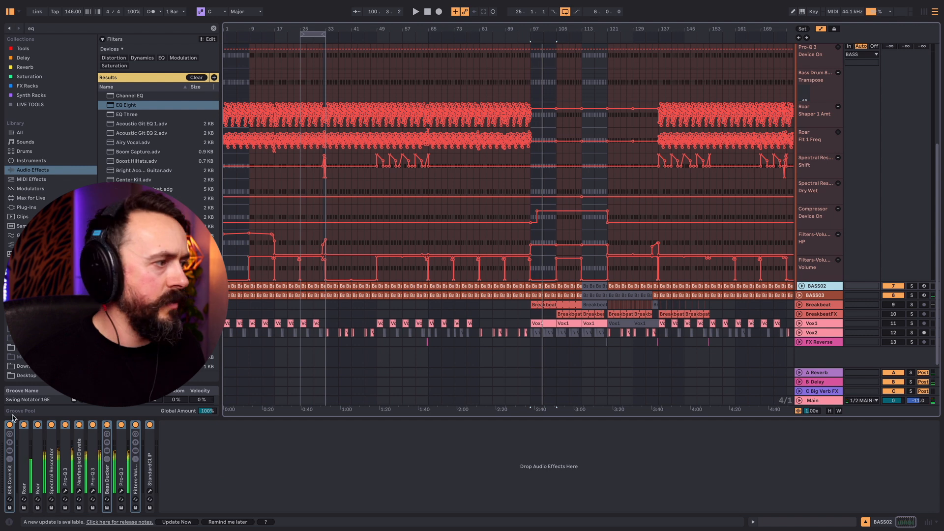
{"action": "left_click", "coordinate": [9, 449]}
{"action": "left_click", "coordinate": [147, 449], "text": "shift"}
{"action": "left_click", "coordinate": [150, 425]}
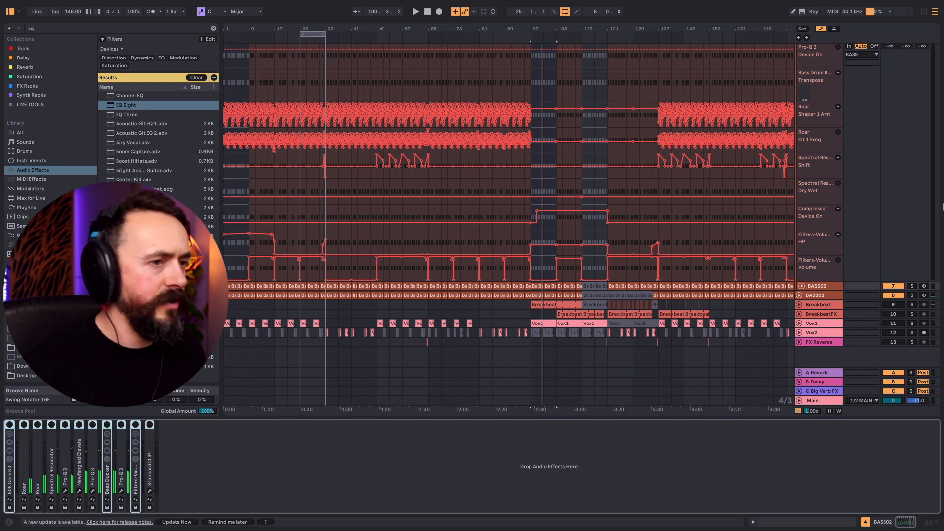
{"action": "left_click", "coordinate": [893, 286]}
{"action": "scroll", "coordinate": [851, 214], "scroll_direction": "up", "scroll_amount": 5}
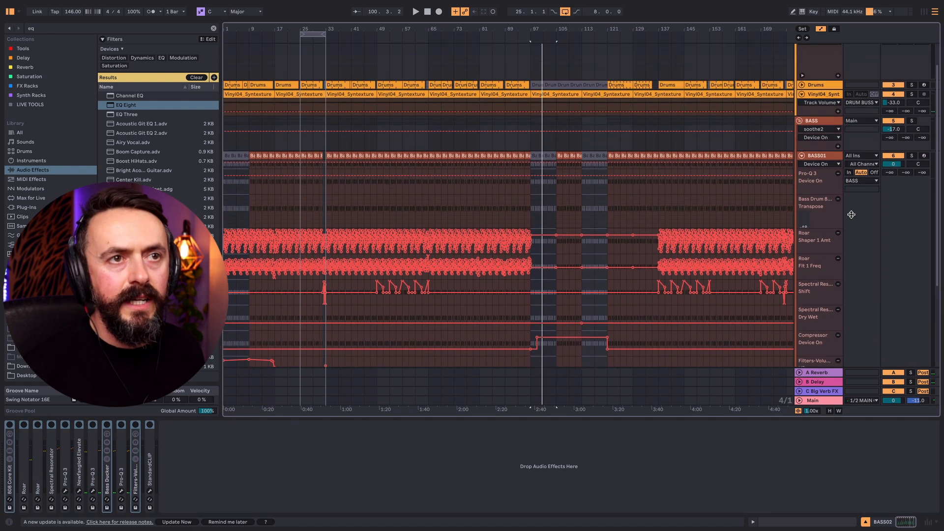
Select the looped bars 25 to 33 and examine the device chains on BASS01 and the BASS group
{"action": "left_click", "coordinate": [831, 156]}
{"action": "left_click_drag", "start_coordinate": [313, 29], "coordinate": [436, 64]}
{"action": "left_click", "coordinate": [438, 35]}
{"action": "left_click_drag", "start_coordinate": [438, 30], "coordinate": [478, 55]}
{"action": "left_click", "coordinate": [832, 156]}
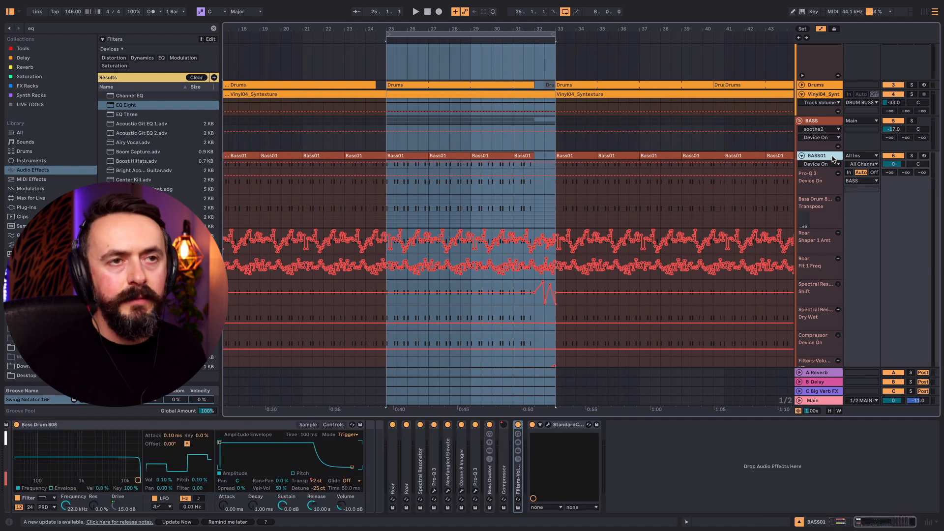
{"action": "left_click", "coordinate": [825, 123]}
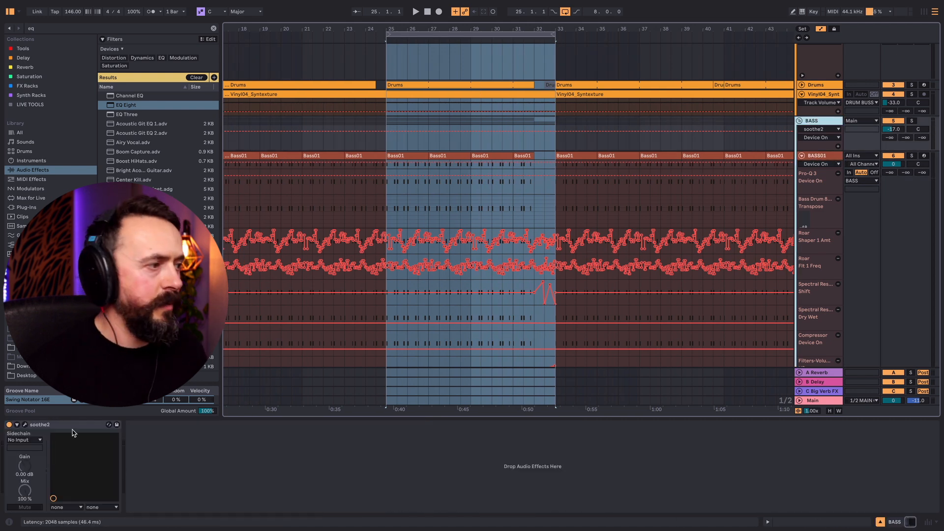
Turn off the effects that follow the 808 Core Kit on BASS01 and solo the track
{"action": "left_click", "coordinate": [823, 159]}
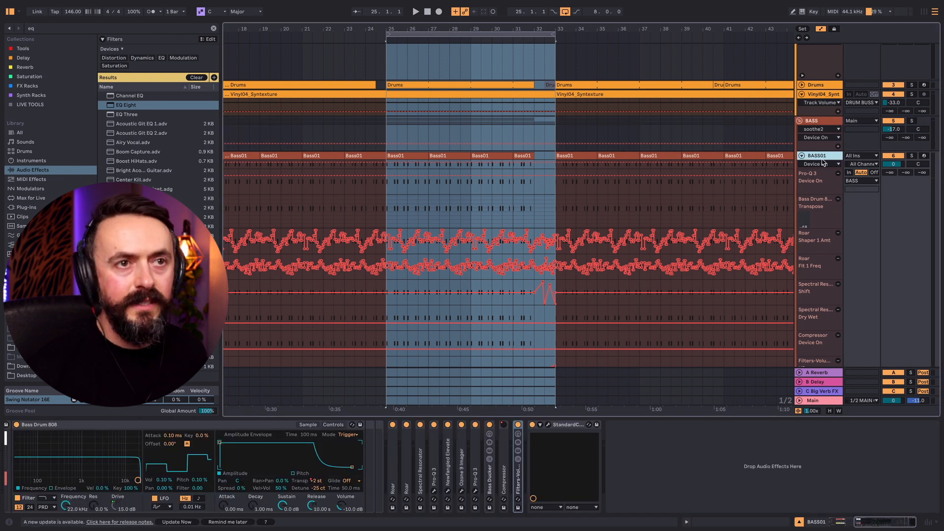
{"action": "left_click", "coordinate": [563, 425]}
{"action": "left_click", "coordinate": [392, 445], "text": "shift"}
{"action": "left_click", "coordinate": [913, 156]}
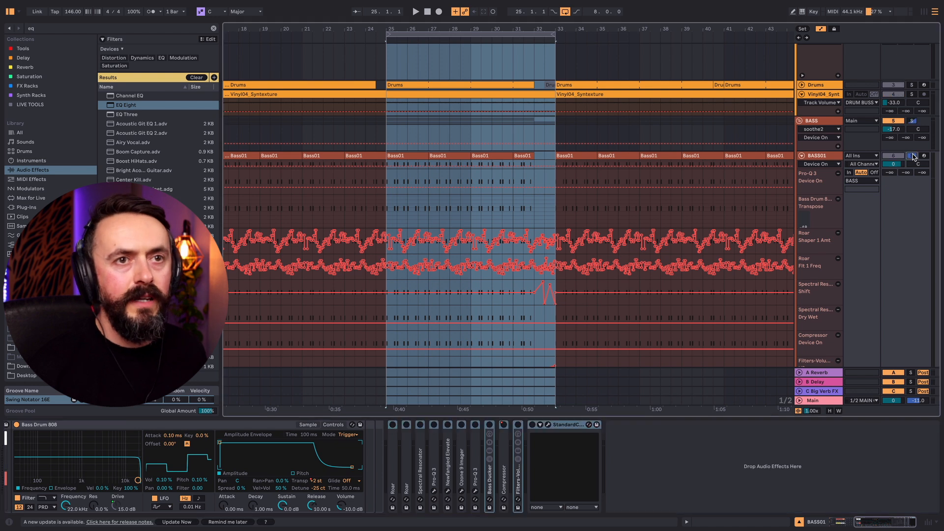
{"action": "scroll", "coordinate": [462, 490], "scroll_direction": "left", "scroll_amount": 5}
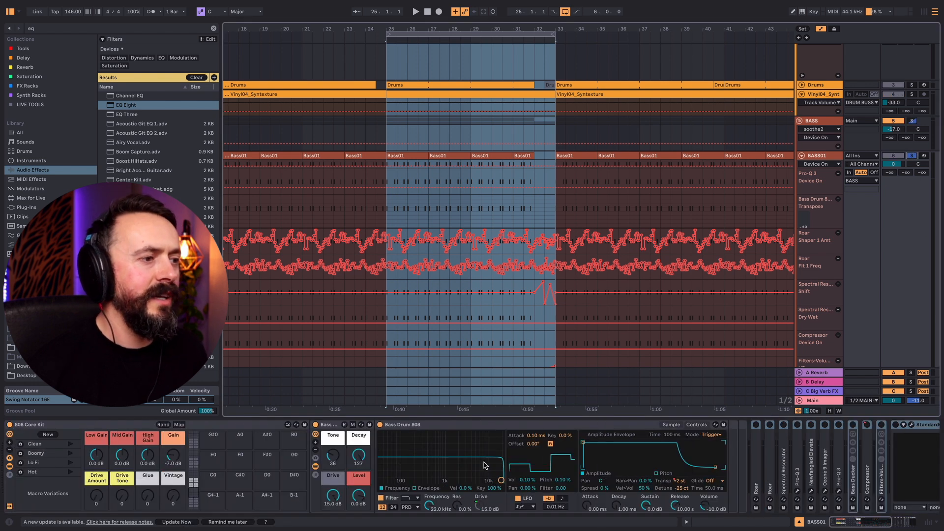
Play the bars 25 to 33 loop to hear the dry 808 bass, also together with the Drums
{"action": "key", "text": "space"}
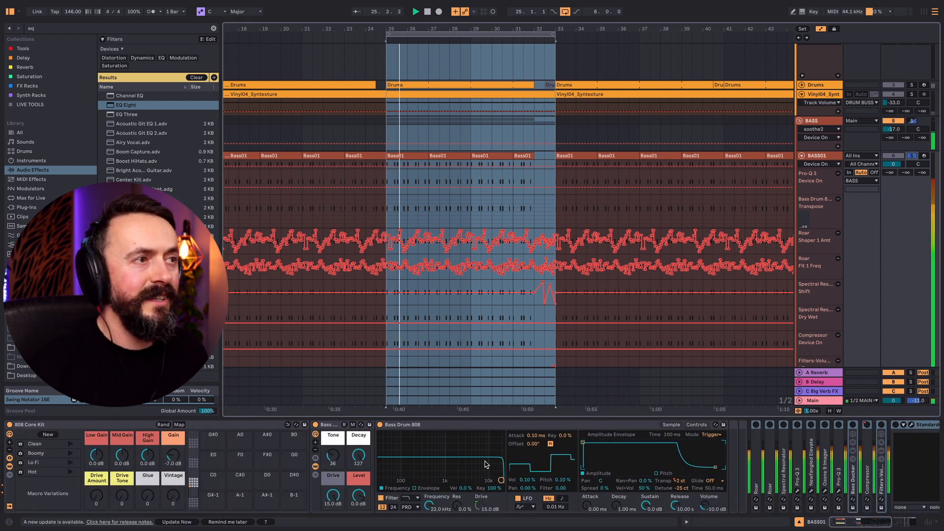
{"action": "scroll", "coordinate": [825, 225], "scroll_direction": "up", "scroll_amount": 2}
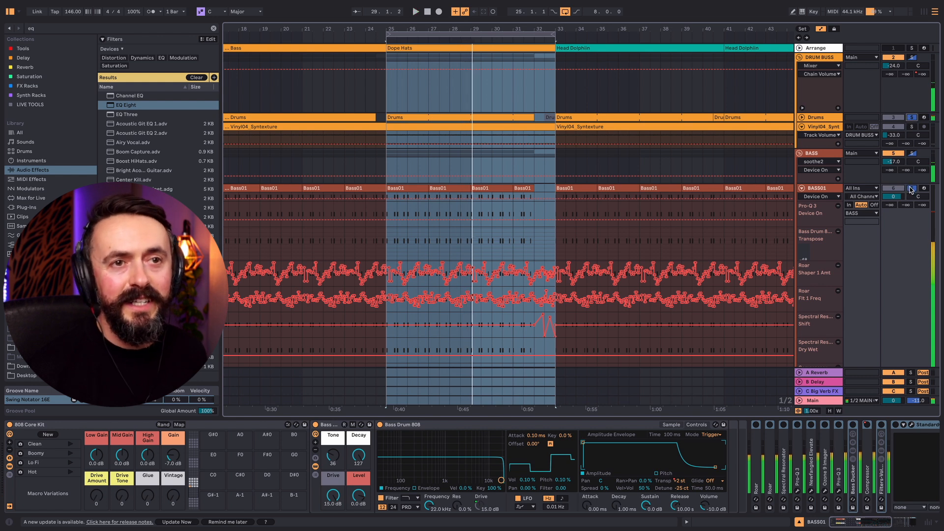
{"action": "key", "text": "space"}
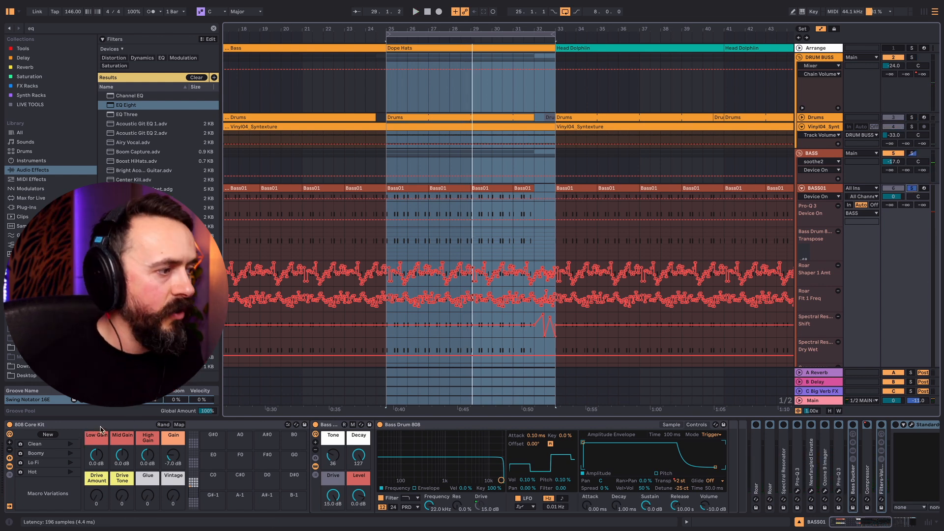
Try lower Drive and Decay settings on the 808 bass drum while the loop plays
{"action": "key", "text": "space"}
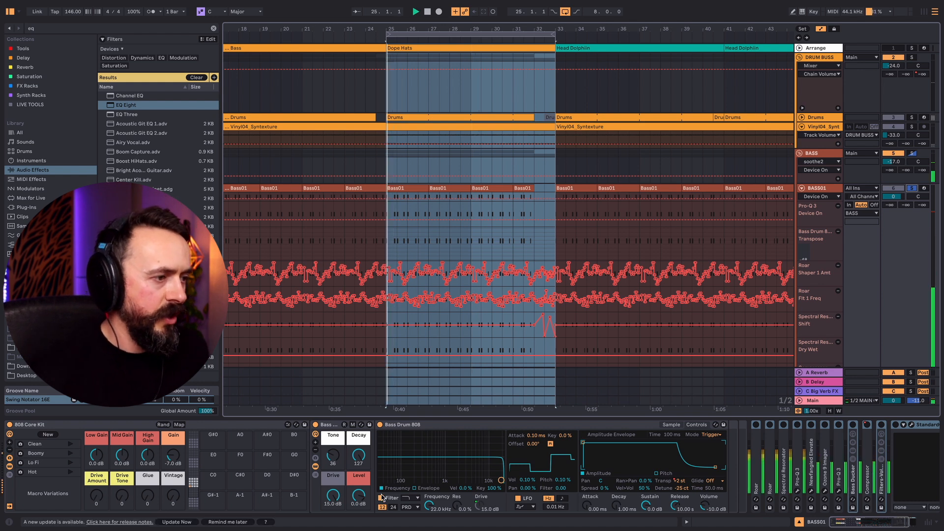
{"action": "left_click", "coordinate": [331, 497]}
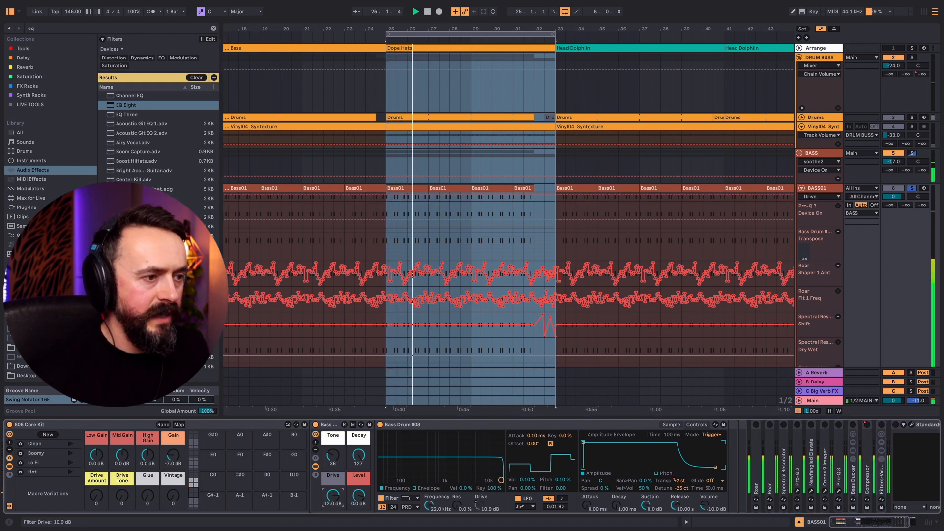
{"action": "mouse_move", "coordinate": [358, 455]}
{"action": "left_mouse_down"}
{"action": "mouse_move", "coordinate": [359, 517]}
{"action": "mouse_move", "coordinate": [358, 456]}
{"action": "left_mouse_up"}
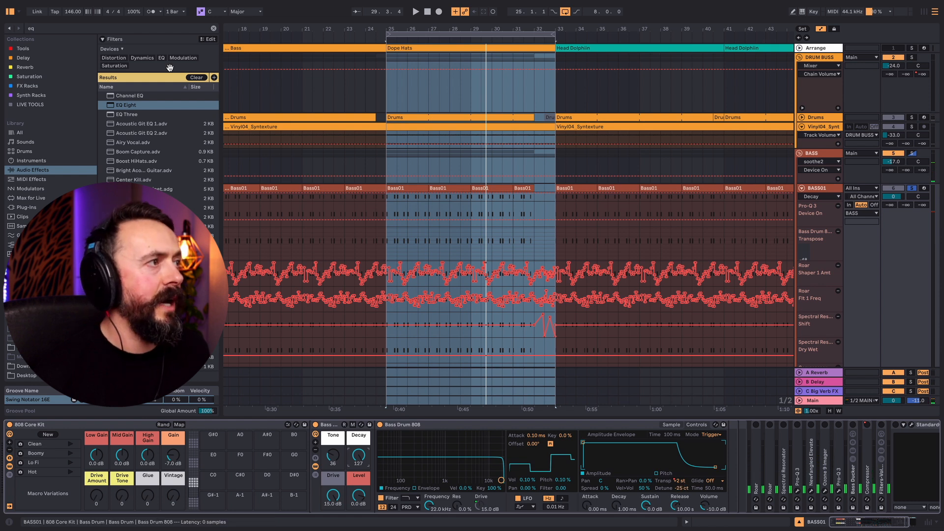
Clear the browser search and add a Tuner directly after the 808 Core Kit on BASS01
{"action": "scroll", "coordinate": [158, 133], "scroll_direction": "down", "scroll_amount": 10}
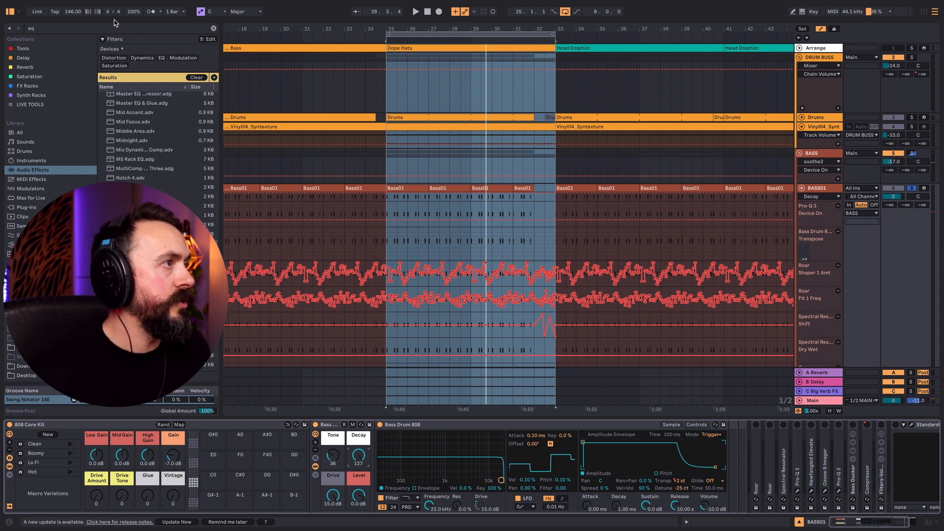
{"action": "left_click", "coordinate": [213, 29]}
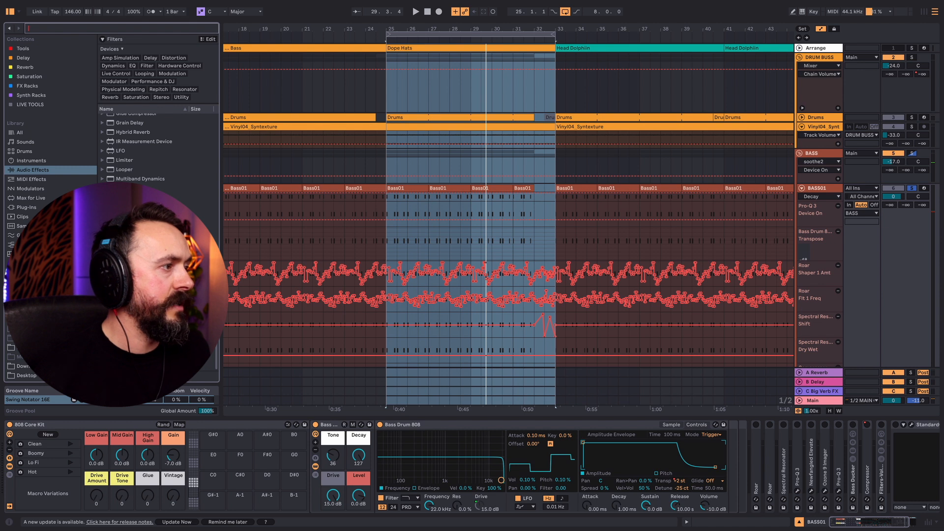
{"action": "left_click_drag", "start_coordinate": [129, 253], "coordinate": [744, 445]}
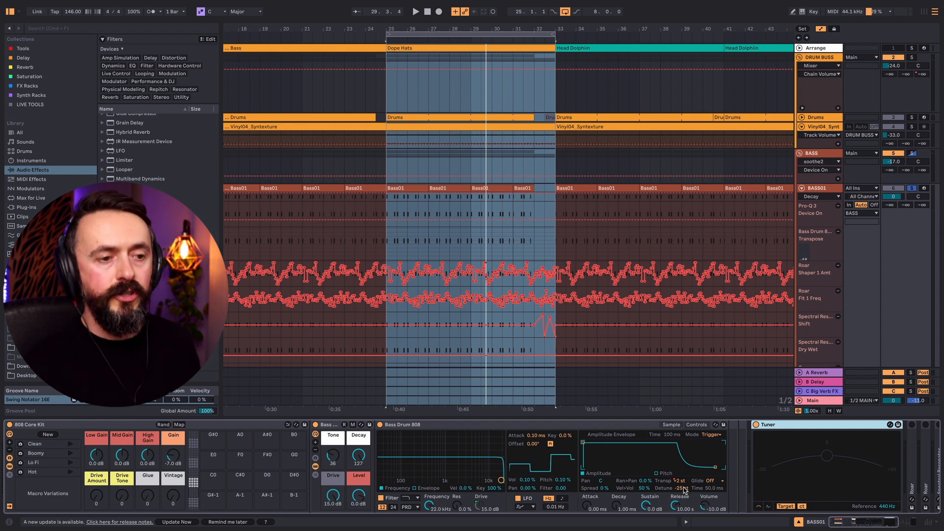
Reset the Bass Drum 808's Detune to 0 ct and play the loop to check its pitch on the Tuner
{"action": "left_click", "coordinate": [681, 488]}
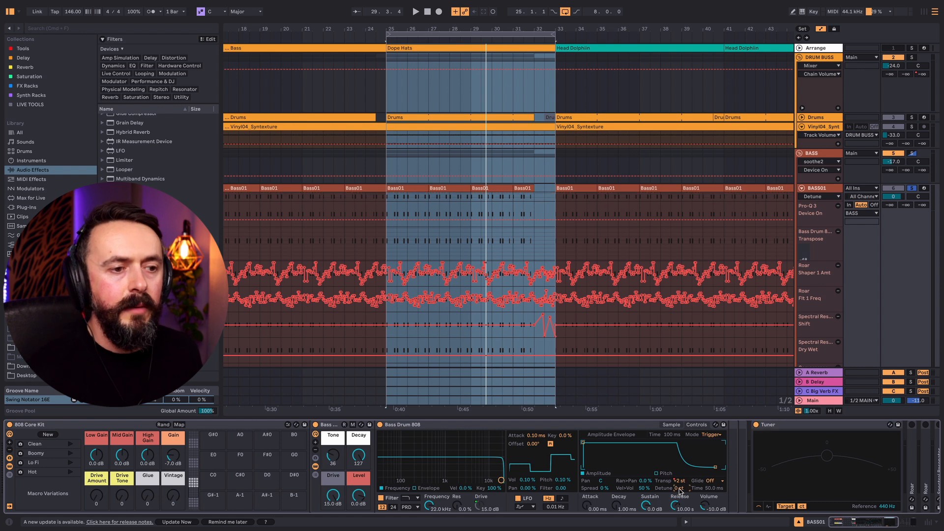
{"action": "key", "text": "space"}
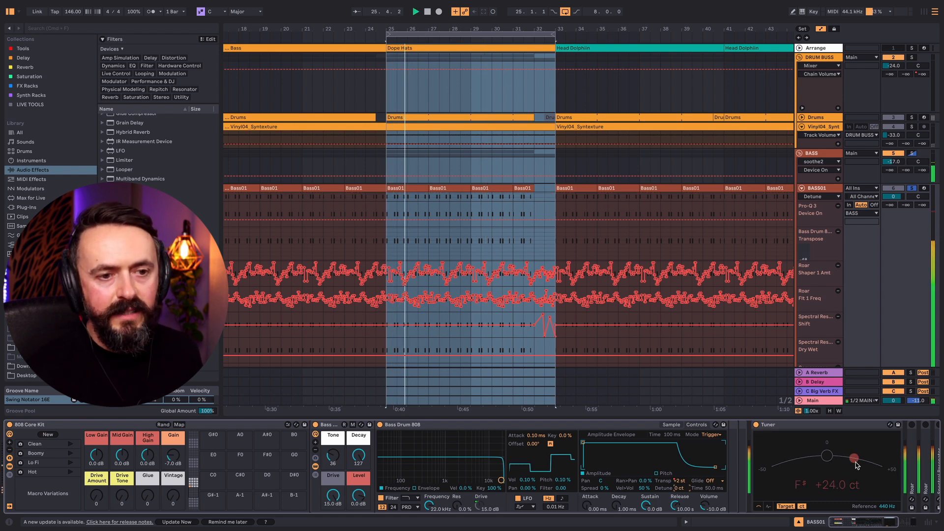
Set the Bass Drum 808's Detune to -25 ct while checking its pitch, and remove the Tuner from BASS01
{"action": "left_click_drag", "start_coordinate": [676, 489], "coordinate": [676, 501]}
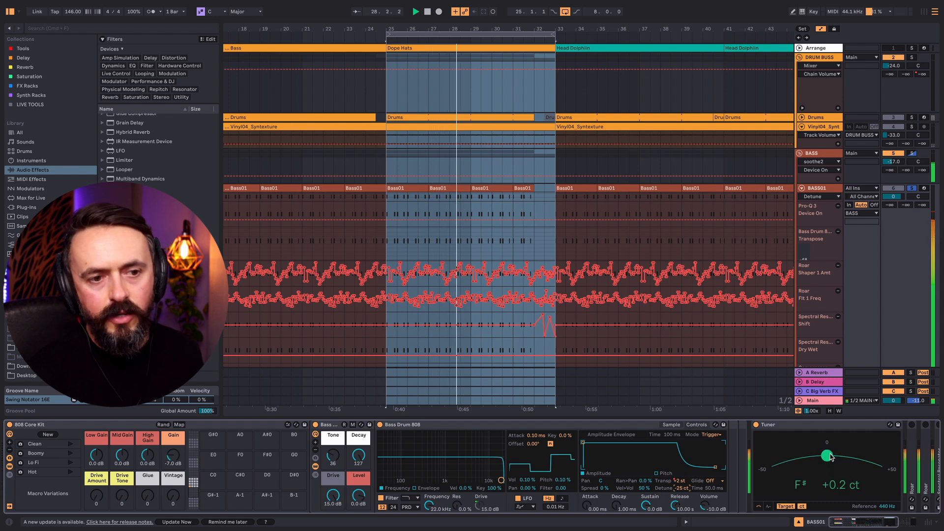
{"action": "key", "text": "space"}
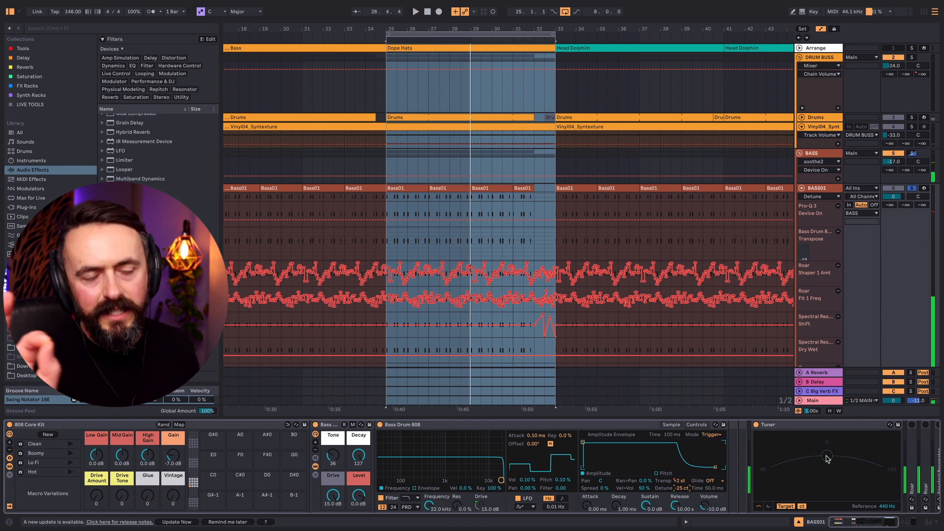
{"action": "left_click", "coordinate": [793, 429]}
{"action": "key", "text": "Delete"}
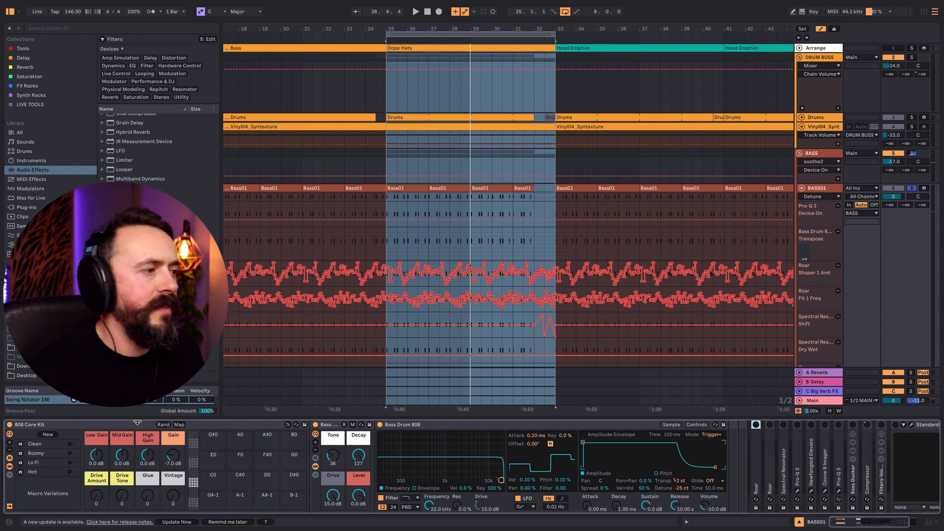
Fold the 808 Core Kit and play the Bass01 clip at bar 25 in an enlarged note editor
{"action": "double_click", "coordinate": [75, 426]}
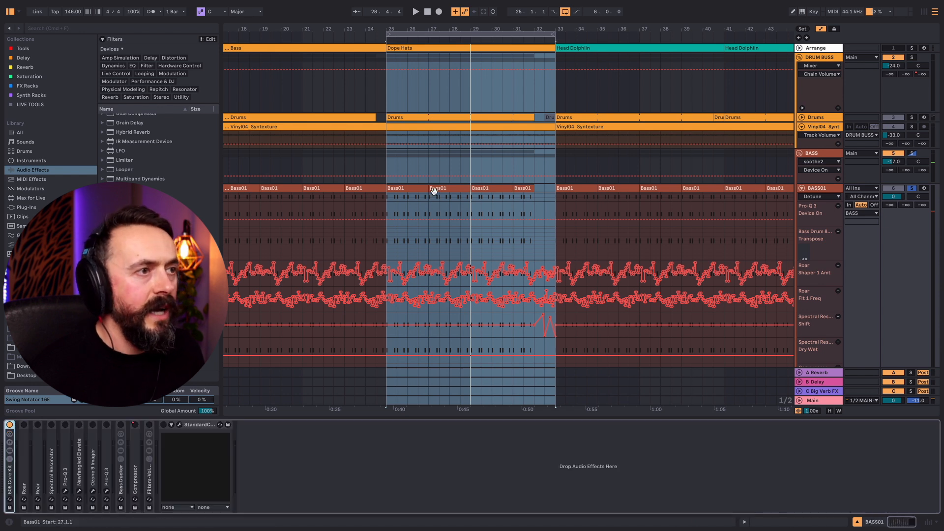
{"action": "double_click", "coordinate": [409, 188]}
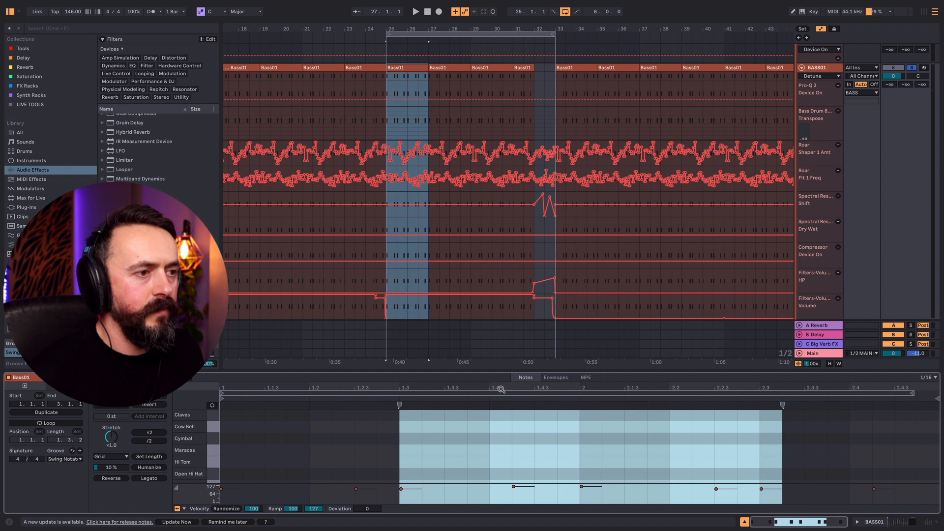
{"action": "left_click_drag", "start_coordinate": [502, 353], "coordinate": [506, 137]}
{"action": "left_click", "coordinate": [465, 288]}
{"action": "key", "text": "space"}
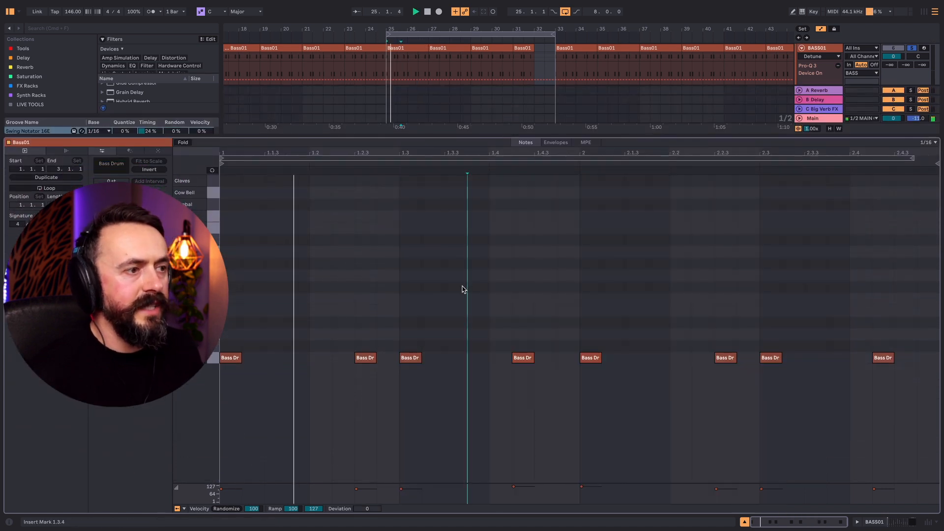
Unfold the Drums track and show the Session View mixer with the BASS01 device chain
{"action": "scroll", "coordinate": [787, 79], "scroll_direction": "up", "scroll_amount": 5}
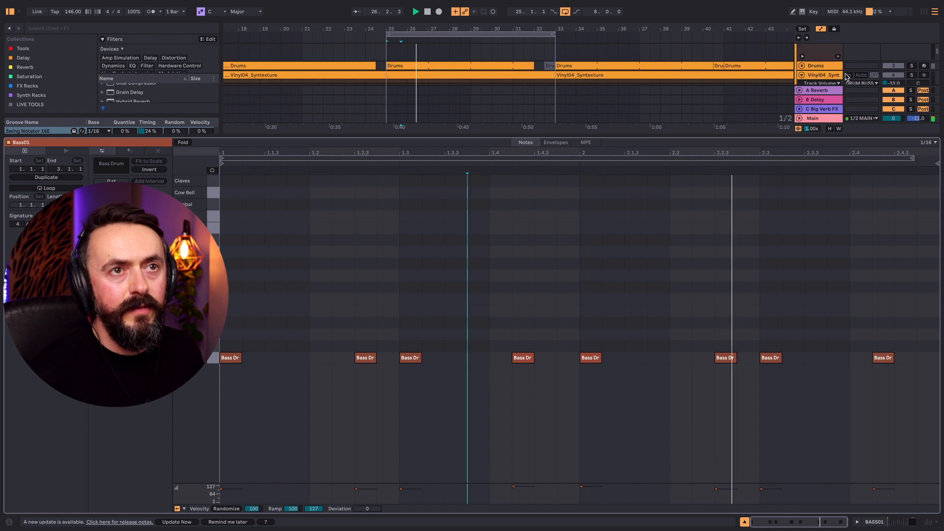
{"action": "left_click", "coordinate": [802, 66]}
{"action": "scroll", "coordinate": [816, 77], "scroll_direction": "down", "scroll_amount": 5}
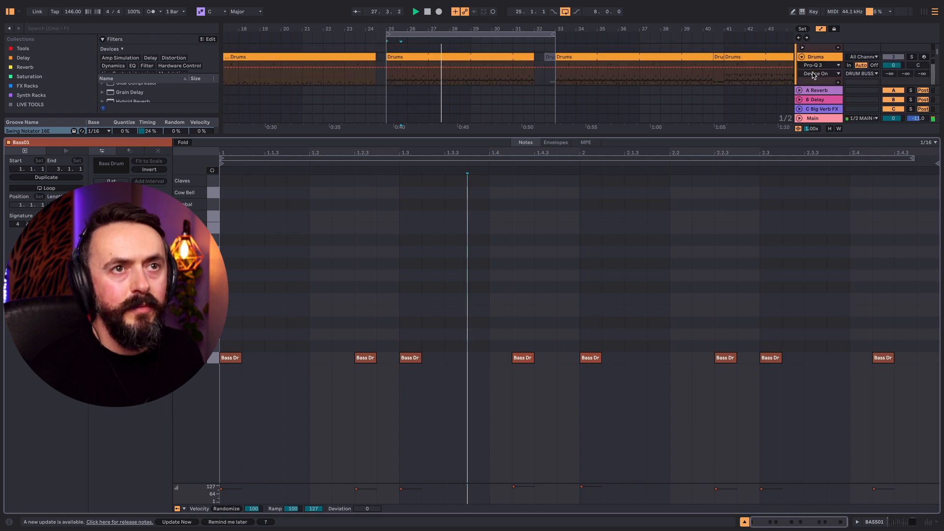
{"action": "scroll", "coordinate": [836, 76], "scroll_direction": "up", "scroll_amount": 5}
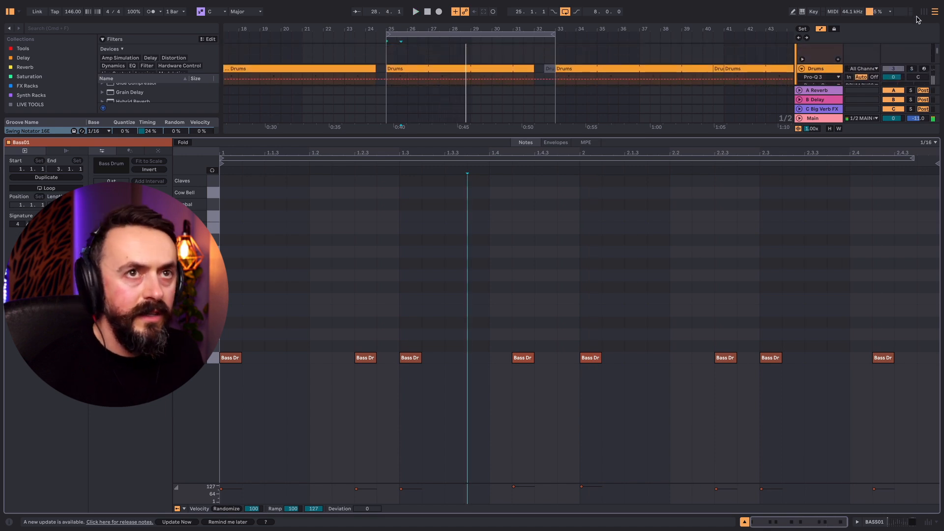
{"action": "left_click", "coordinate": [924, 11]}
{"action": "left_click", "coordinate": [898, 522]}
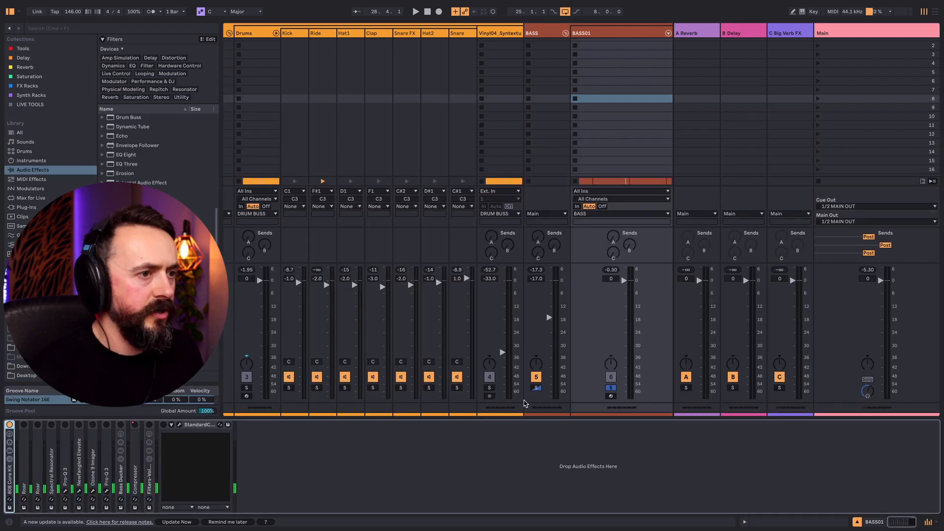
Play the loop while looking over the drum and bass channels in the mixer, and return to BASS01 in the Arrangement
{"action": "scroll", "coordinate": [525, 393], "scroll_direction": "left", "scroll_amount": 5}
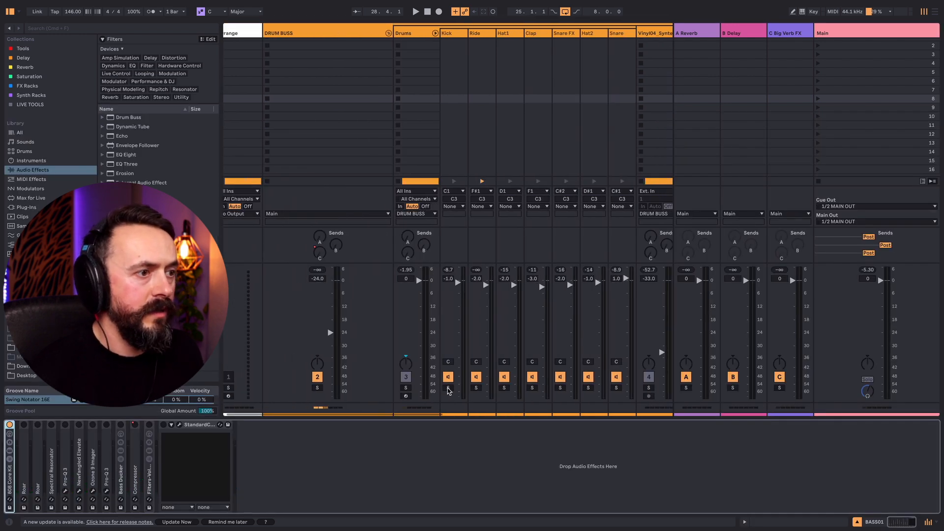
{"action": "key", "text": "space"}
{"action": "scroll", "coordinate": [480, 401], "scroll_direction": "right", "scroll_amount": 5}
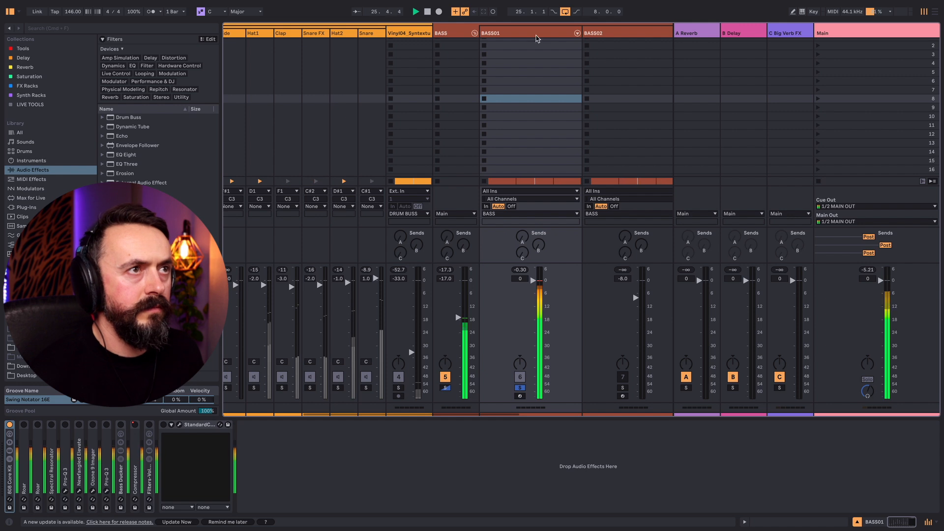
{"action": "key", "text": "Tab"}
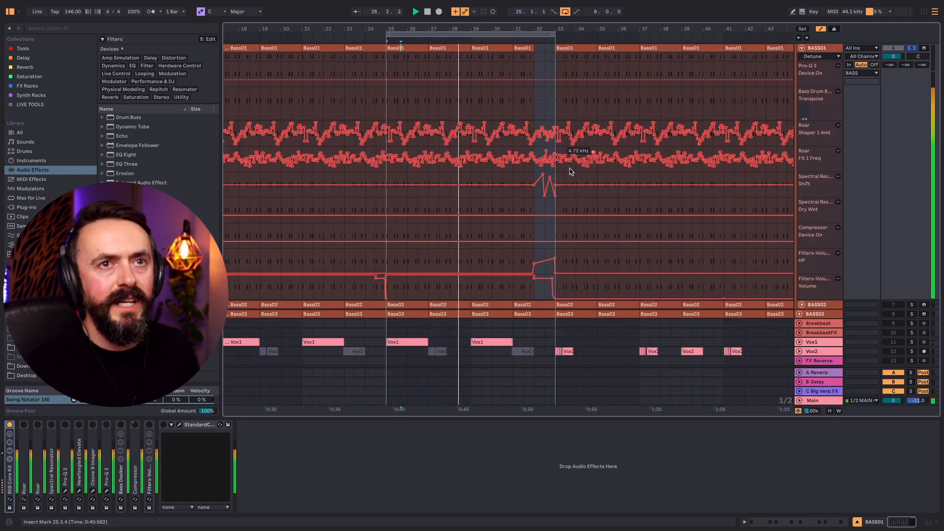
{"action": "scroll", "coordinate": [865, 74], "scroll_direction": "up", "scroll_amount": 5}
{"action": "scroll", "coordinate": [905, 81], "scroll_direction": "down", "scroll_amount": 4}
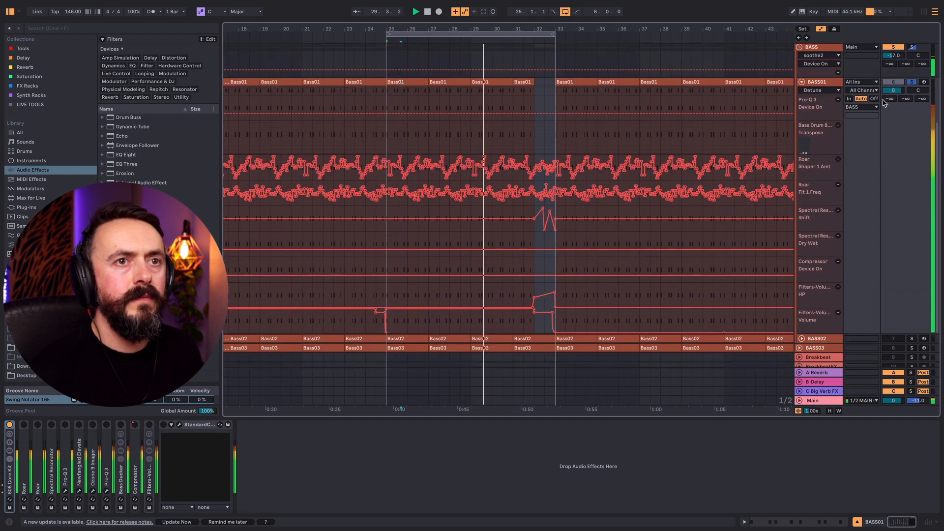
{"action": "left_click", "coordinate": [911, 82]}
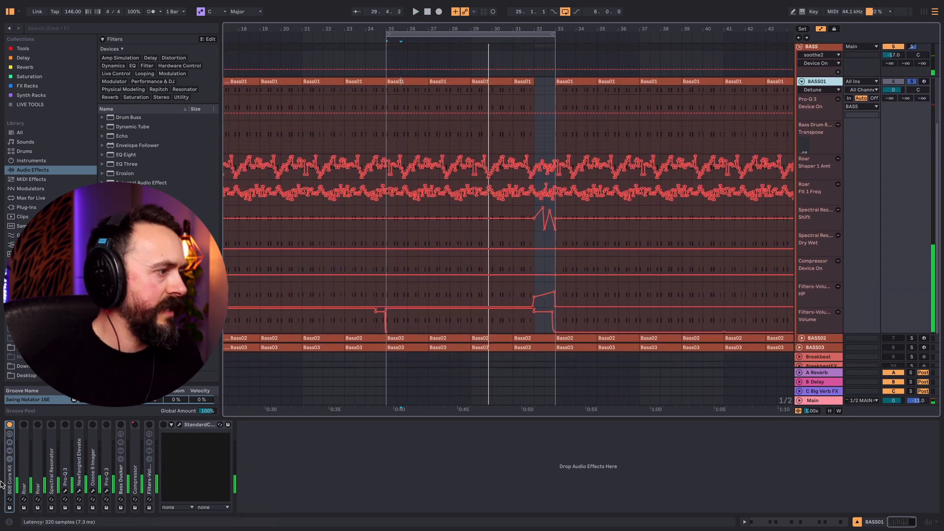
Unfold and enable the first Roar on BASS01, play the loop and shorten it to two bars starting at bar 25
{"action": "double_click", "coordinate": [27, 451]}
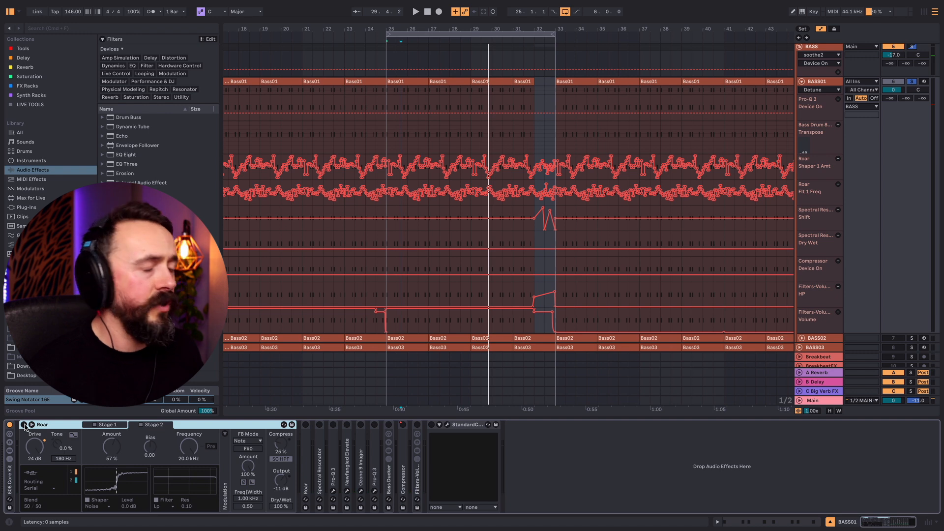
{"action": "left_click", "coordinate": [23, 425]}
{"action": "key", "text": "space"}
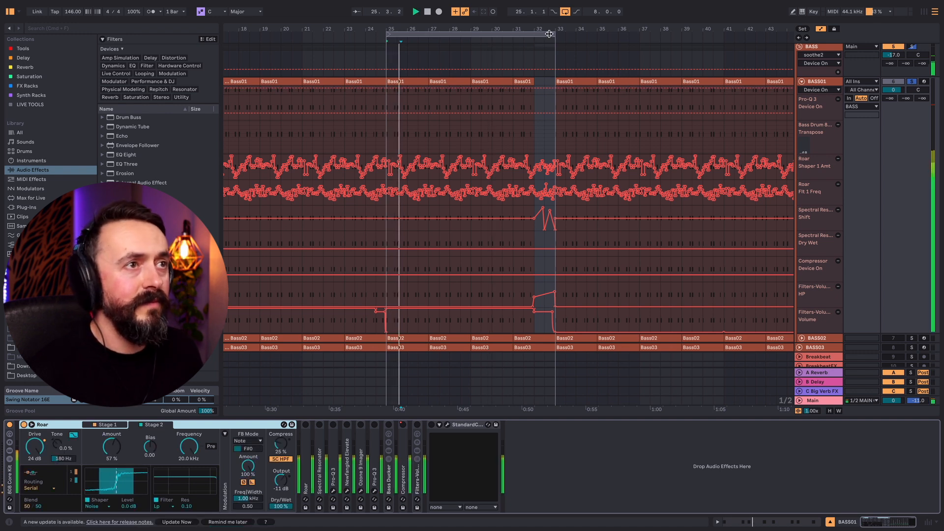
{"action": "left_click_drag", "start_coordinate": [553, 34], "coordinate": [459, 30]}
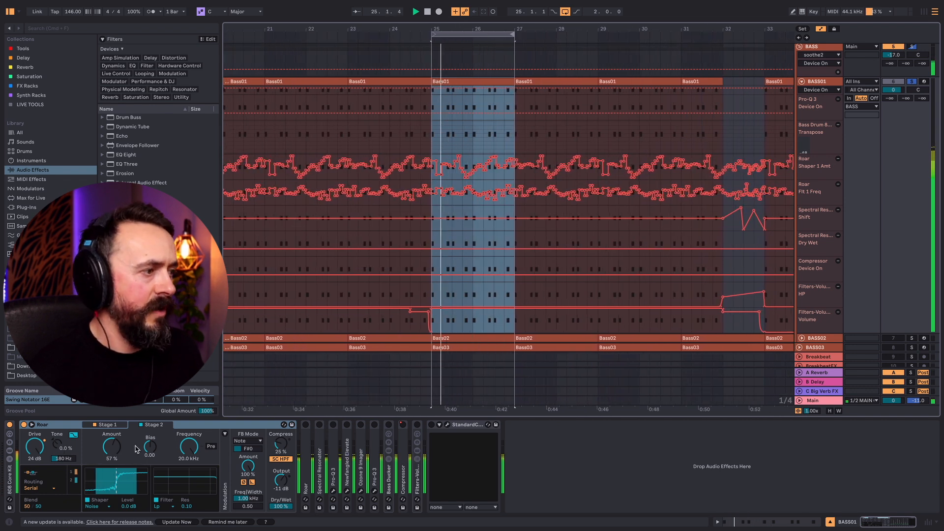
Show the first Roar's Stage 1 settings and unfold the 808 Core Kit up to the Bass Drum 808 beside it
{"action": "left_click", "coordinate": [145, 425]}
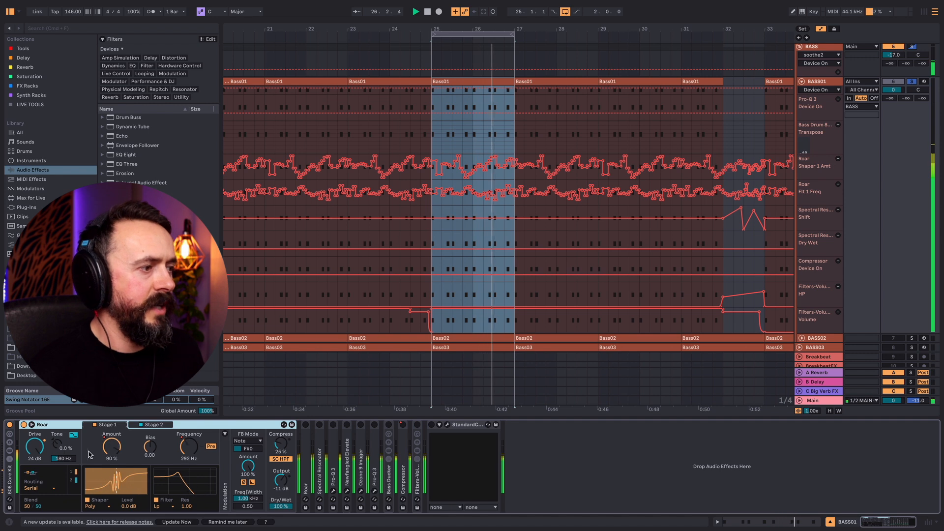
{"action": "double_click", "coordinate": [8, 485]}
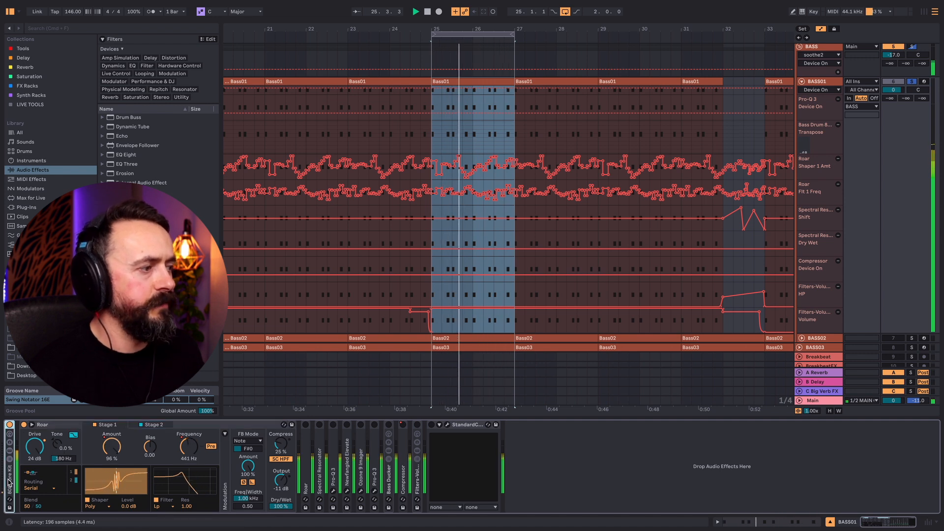
{"action": "scroll", "coordinate": [627, 452], "scroll_direction": "right", "scroll_amount": 7}
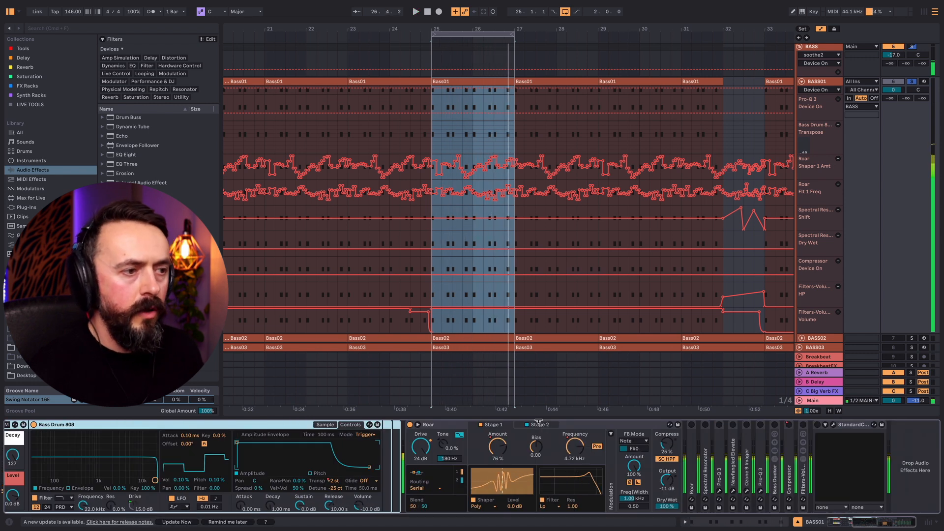
Audition Roar's Blend at 0/100 and 100/0, return it to 50/50, and set the feedback Amount to 0 %
{"action": "left_click", "coordinate": [368, 129]}
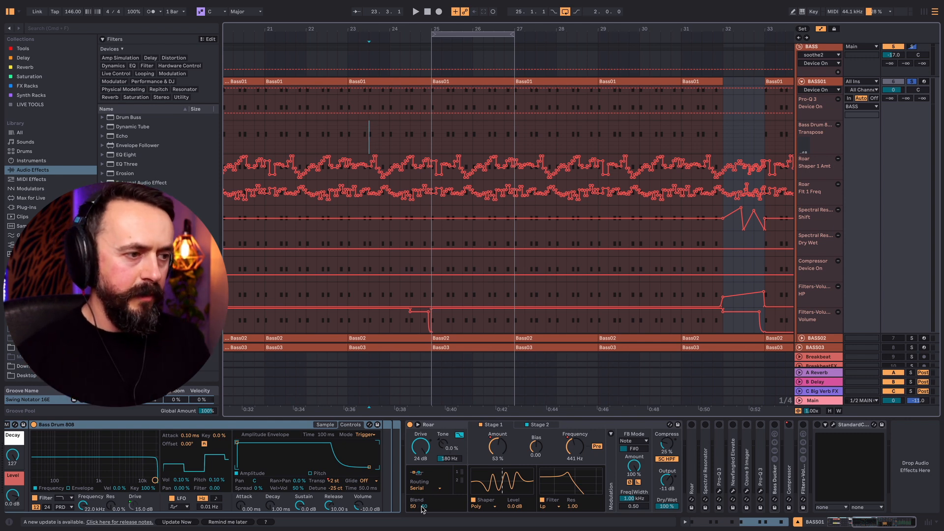
{"action": "left_click_drag", "start_coordinate": [424, 508], "coordinate": [424, 467]}
{"action": "key", "text": "space"}
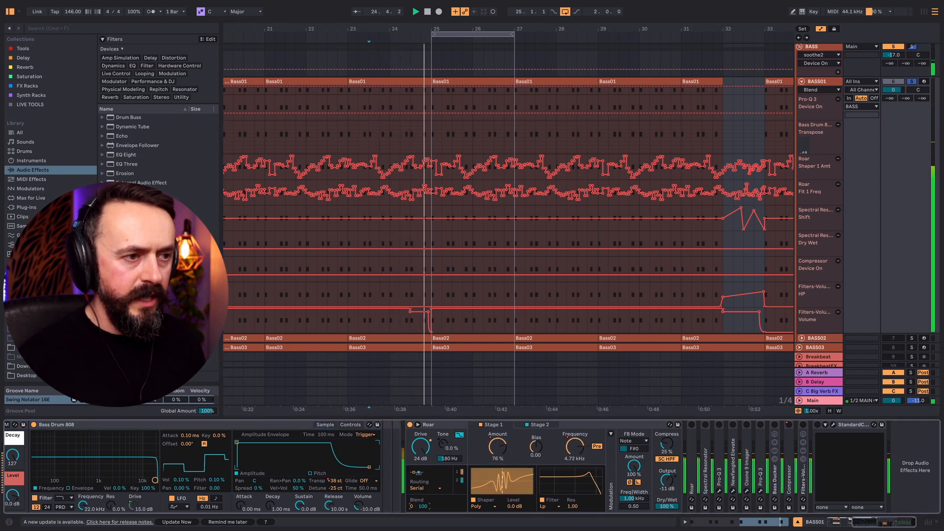
{"action": "double_click", "coordinate": [428, 507]}
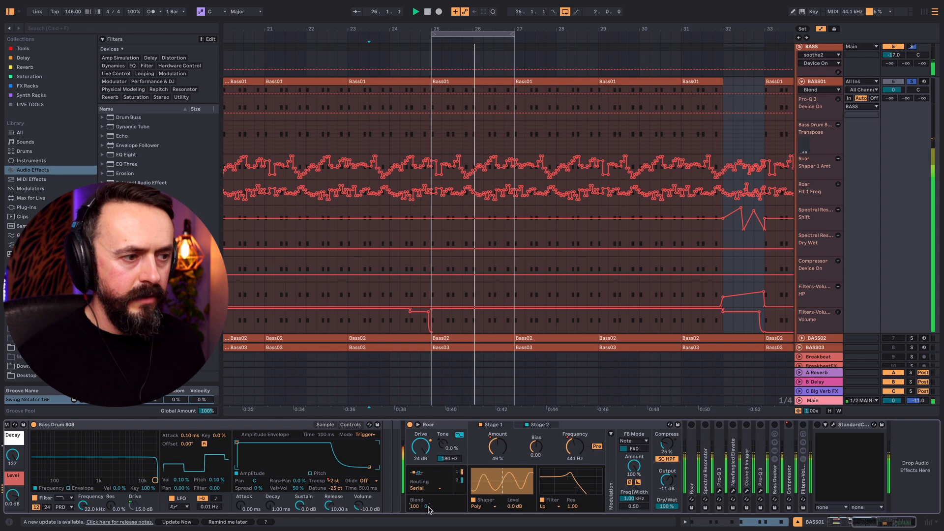
{"action": "key", "text": "space"}
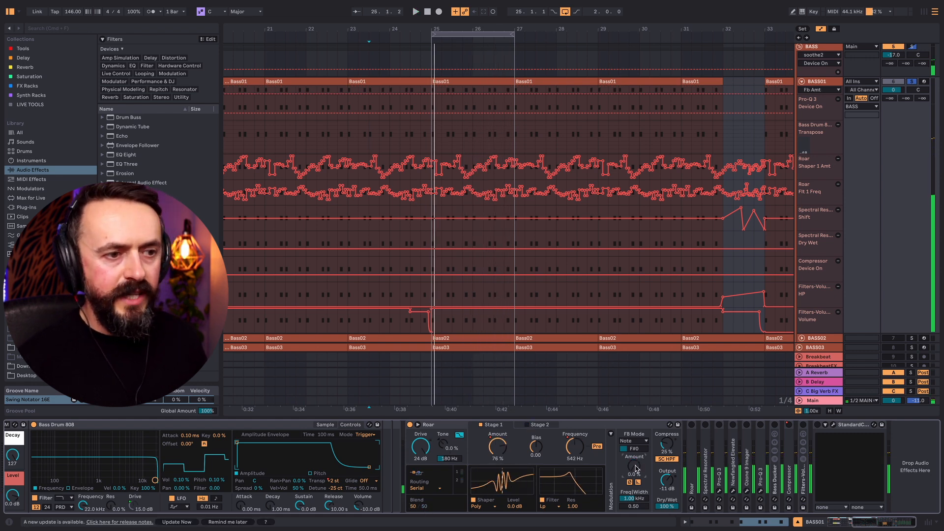
Try Roar's Stage 1 with Amount at 48 % and filter Frequency at 310 Hz during playback
{"action": "left_click_drag", "start_coordinate": [498, 446], "coordinate": [498, 465]}
{"action": "left_click_drag", "start_coordinate": [575, 446], "coordinate": [574, 456]}
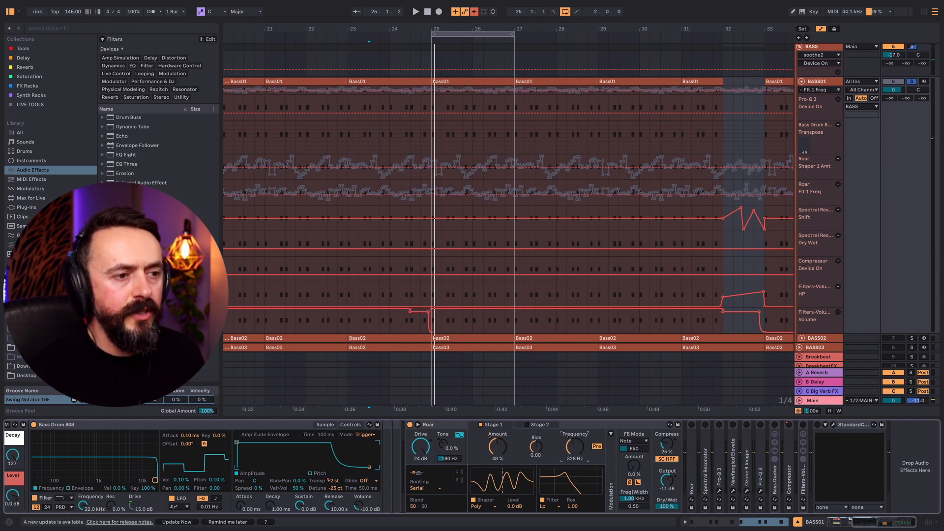
{"action": "key", "text": "space"}
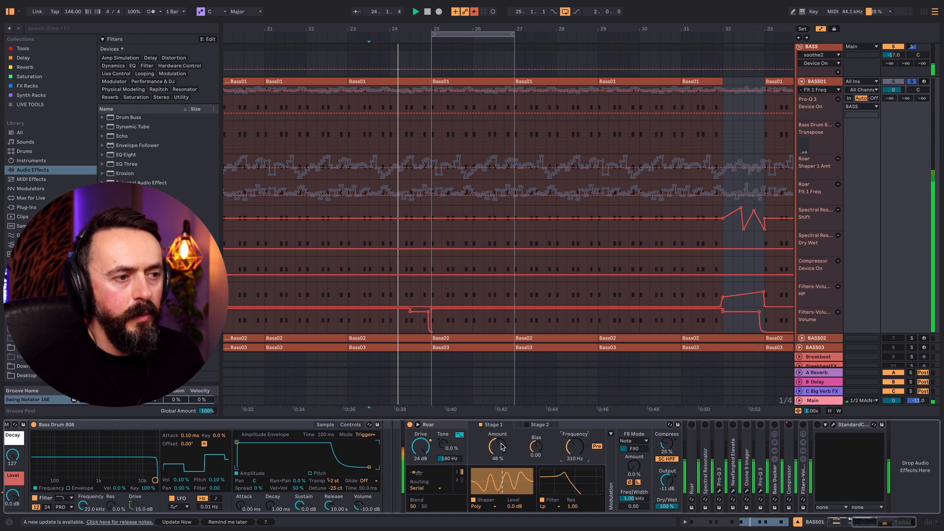
Compare the sound with Roar's Stage 1 Poly Shaper switched off and on while the bass plays
{"action": "mouse_move", "coordinate": [420, 446]}
{"action": "left_mouse_down"}
{"action": "mouse_move", "coordinate": [421, 472]}
{"action": "mouse_move", "coordinate": [420, 447]}
{"action": "left_mouse_up"}
{"action": "left_click", "coordinate": [473, 500]}
{"action": "left_click", "coordinate": [473, 500]}
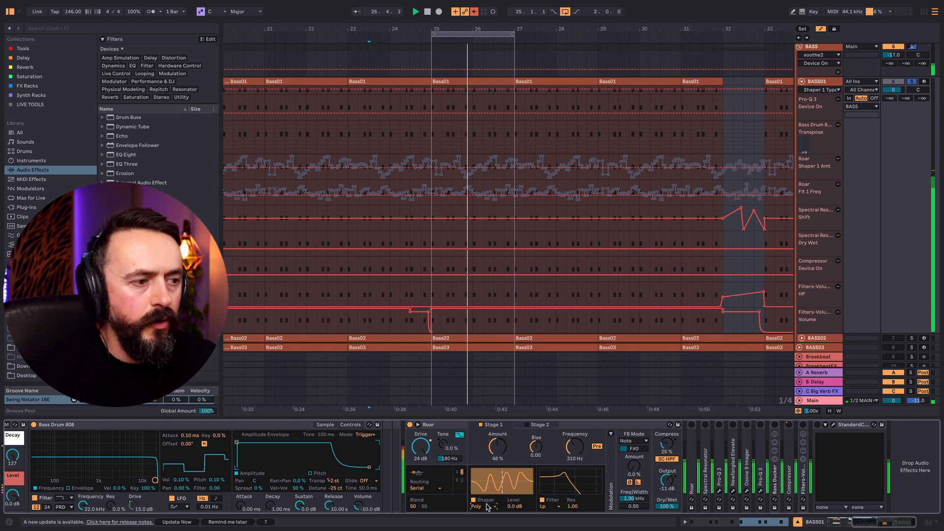
{"action": "left_click", "coordinate": [473, 501]}
{"action": "left_click", "coordinate": [473, 500]}
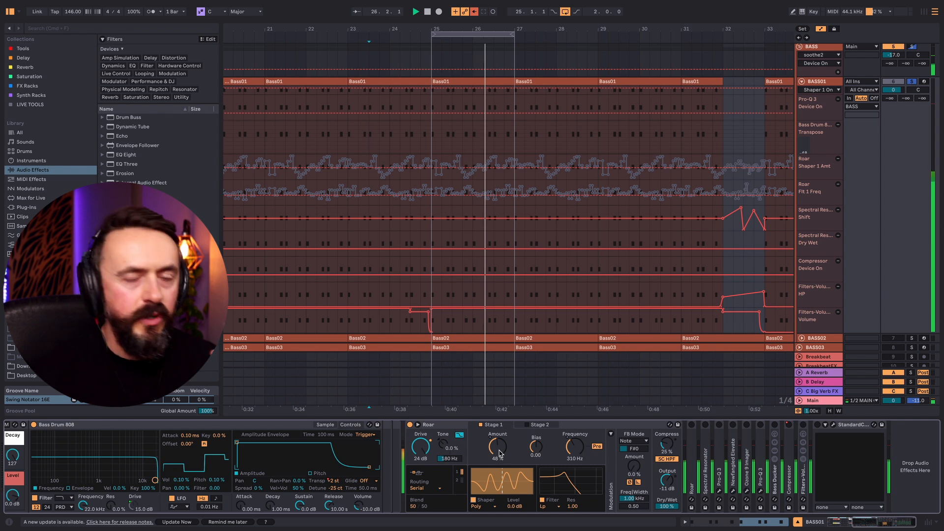
Try Stage 1 Amount at 51 % and sweep its filter Frequency with the Pre option toggled
{"action": "mouse_move", "coordinate": [500, 453]}
{"action": "left_mouse_down"}
{"action": "mouse_move", "coordinate": [500, 423]}
{"action": "mouse_move", "coordinate": [499, 449]}
{"action": "left_mouse_up"}
{"action": "left_click_drag", "start_coordinate": [575, 448], "coordinate": [575, 470]}
{"action": "left_click", "coordinate": [596, 446]}
{"action": "mouse_move", "coordinate": [585, 451]}
{"action": "left_mouse_down"}
{"action": "mouse_move", "coordinate": [585, 416]}
{"action": "mouse_move", "coordinate": [578, 451]}
{"action": "left_mouse_up"}
{"action": "left_click", "coordinate": [596, 446]}
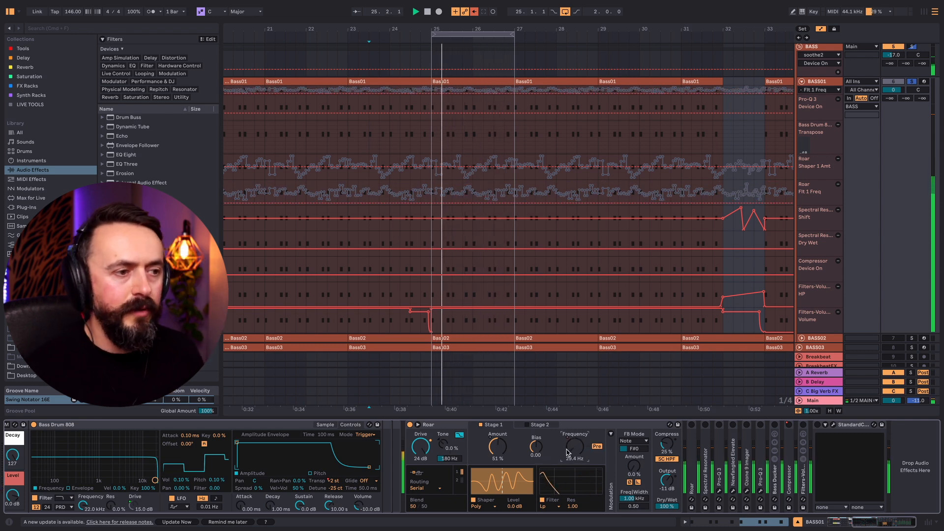
Re-enable the overridden Roar automation, stop playback and shorten the loop to one bar at bar 25
{"action": "left_click", "coordinate": [474, 11]}
{"action": "left_click_drag", "start_coordinate": [464, 29], "coordinate": [464, 91]}
{"action": "key", "text": "space"}
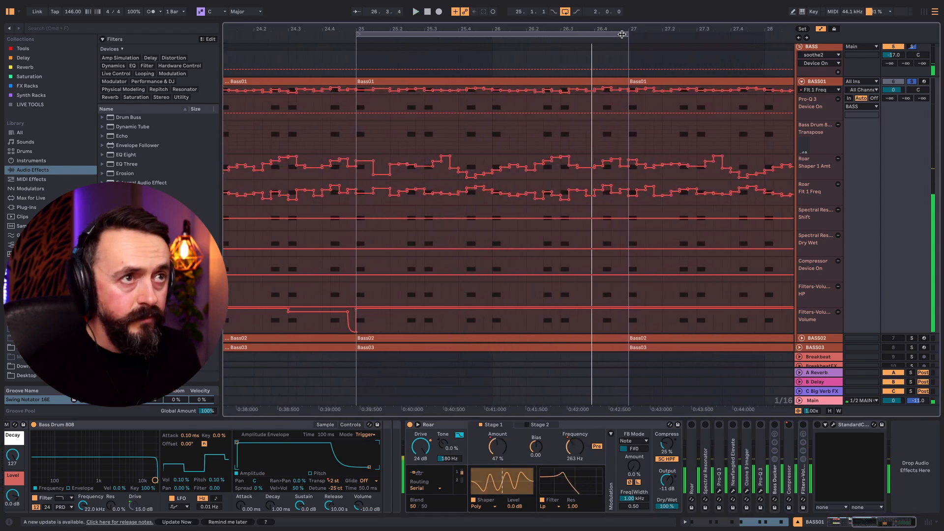
{"action": "left_click_drag", "start_coordinate": [625, 34], "coordinate": [500, 47]}
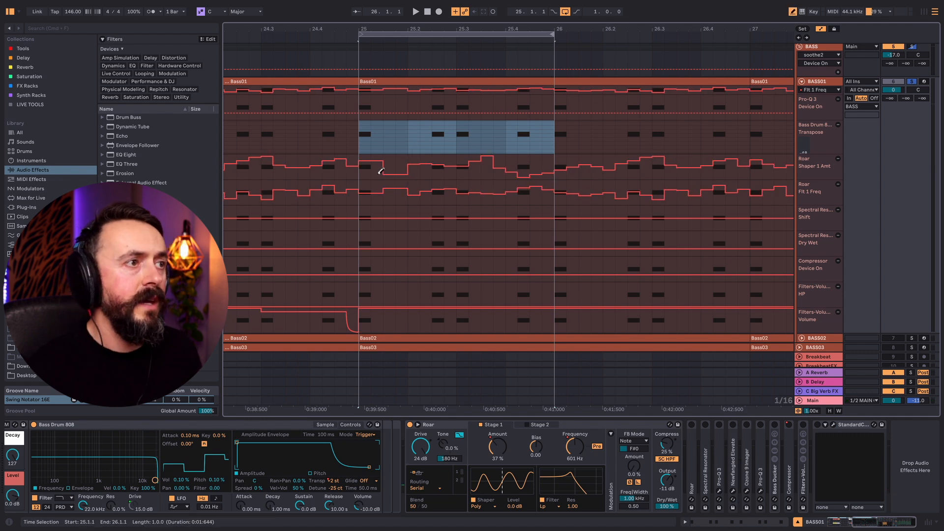
Draw new stepped Shaper 1 Amt and Flt 1 Freq automation for Roar across bar 25 and play it together with the Drums
{"action": "left_click_drag", "start_coordinate": [370, 165], "coordinate": [404, 164]}
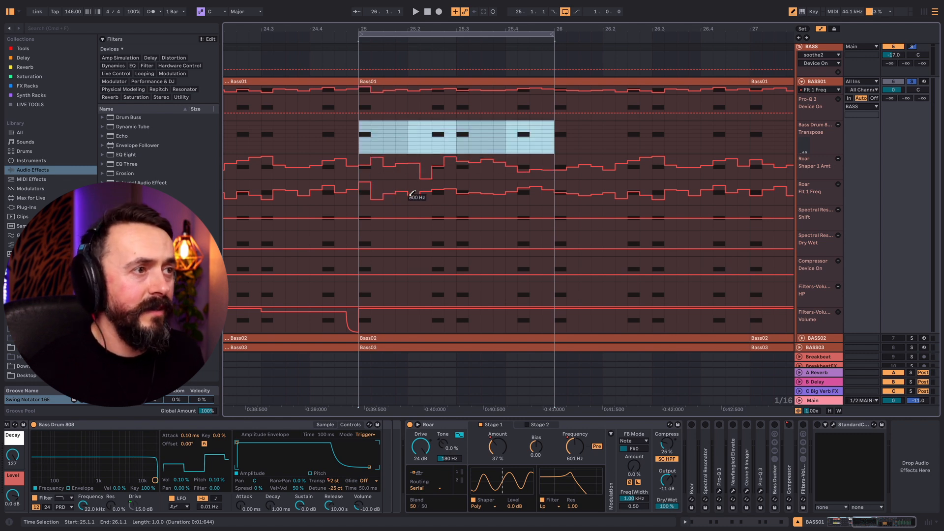
{"action": "key", "text": "space"}
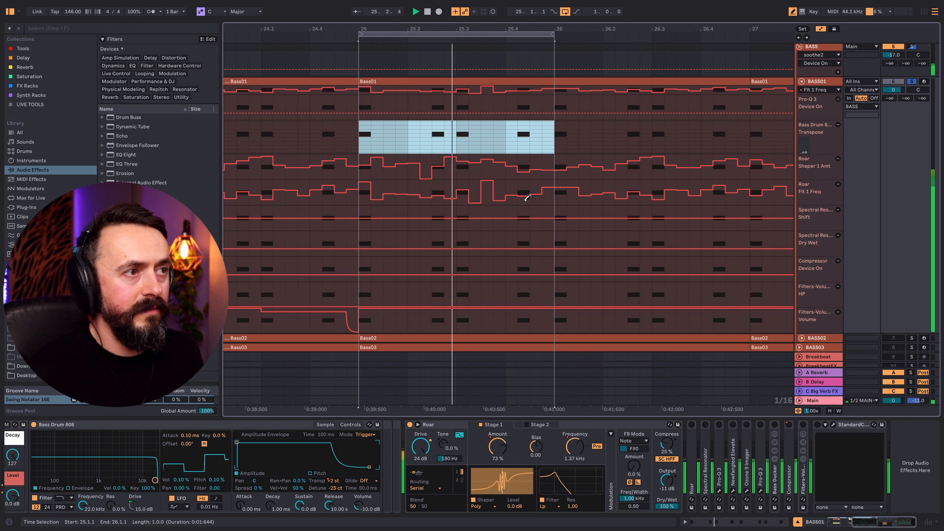
{"action": "scroll", "coordinate": [584, 185], "scroll_direction": "up", "scroll_amount": 5}
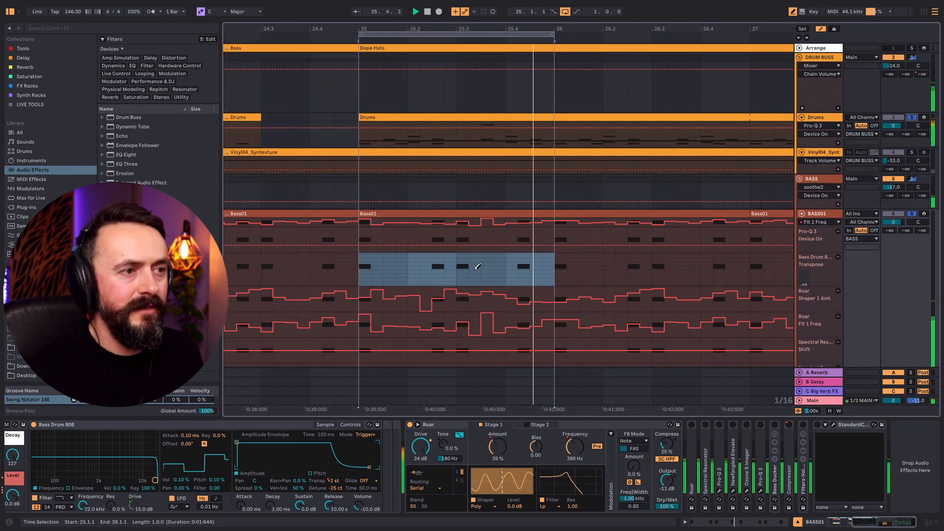
Stop playback, extend the loop to two bars from bar 25 and leave automation draw mode
{"action": "key", "text": "space"}
{"action": "mouse_move", "coordinate": [558, 30]}
{"action": "left_mouse_down"}
{"action": "mouse_move", "coordinate": [520, 29]}
{"action": "mouse_move", "coordinate": [494, 10]}
{"action": "mouse_move", "coordinate": [583, 34]}
{"action": "mouse_move", "coordinate": [565, 34]}
{"action": "left_mouse_up"}
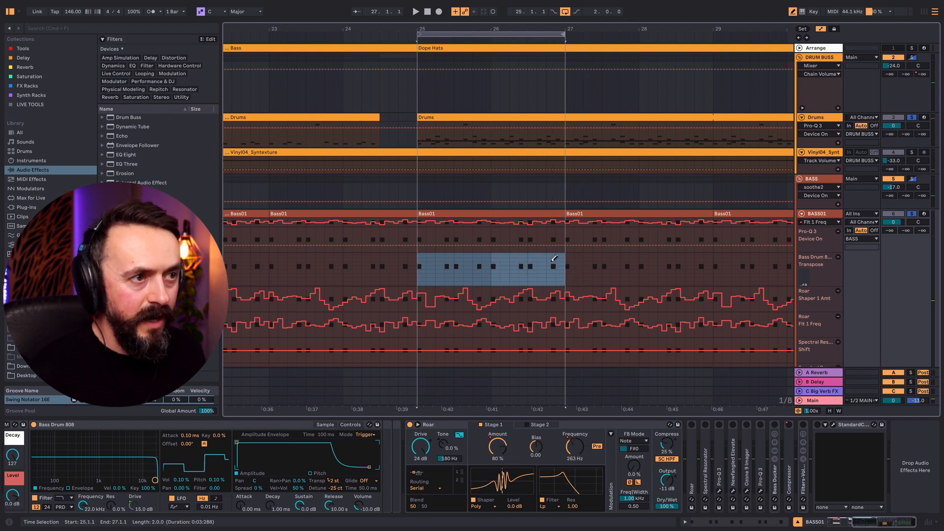
{"action": "key", "text": "b"}
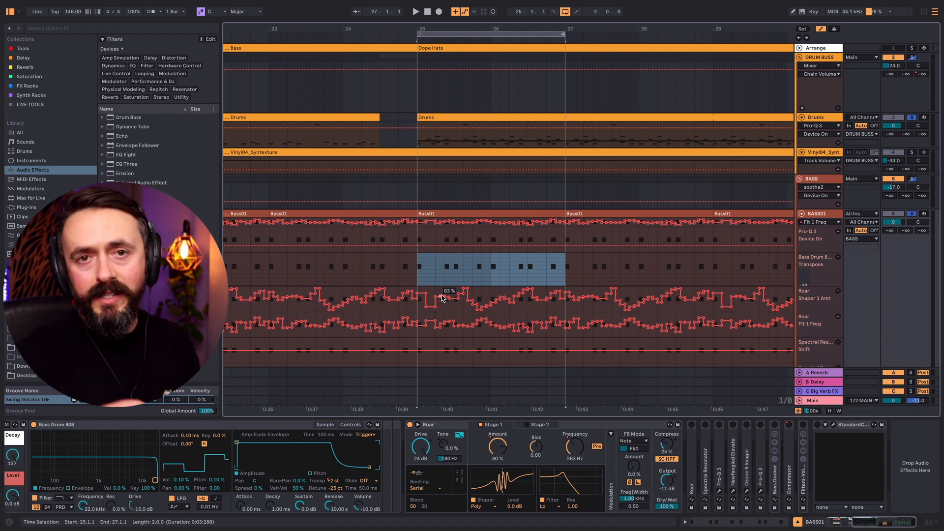
Enable Roar's Stage 2 on BASS01 and compare the playing bass with its Noise Shaper off and on
{"action": "scroll", "coordinate": [441, 298], "scroll_direction": "down", "scroll_amount": 1}
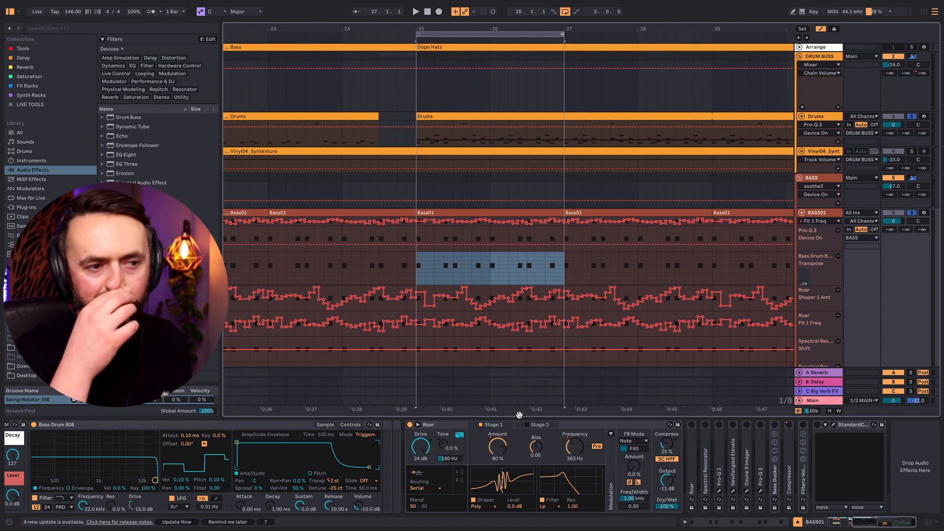
{"action": "scroll", "coordinate": [527, 447], "scroll_direction": "left", "scroll_amount": 1}
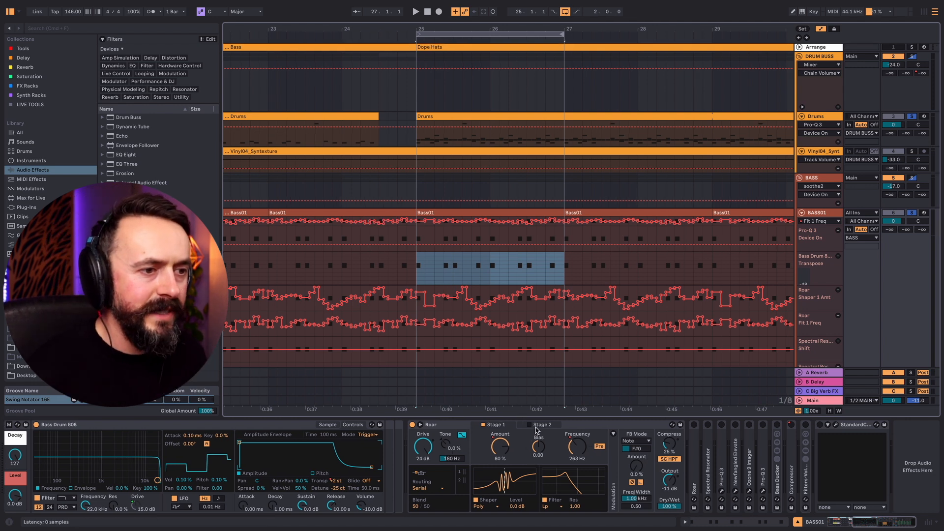
{"action": "left_click", "coordinate": [532, 427]}
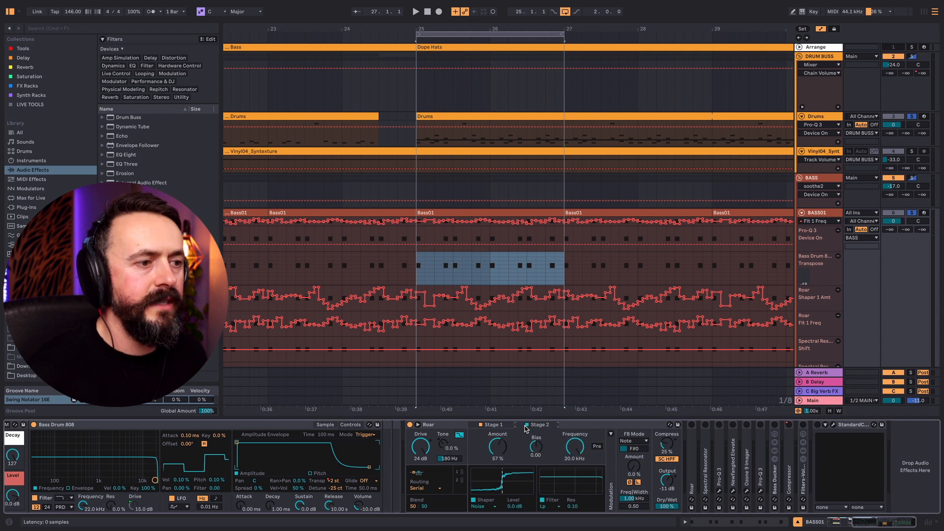
{"action": "left_click", "coordinate": [499, 426]}
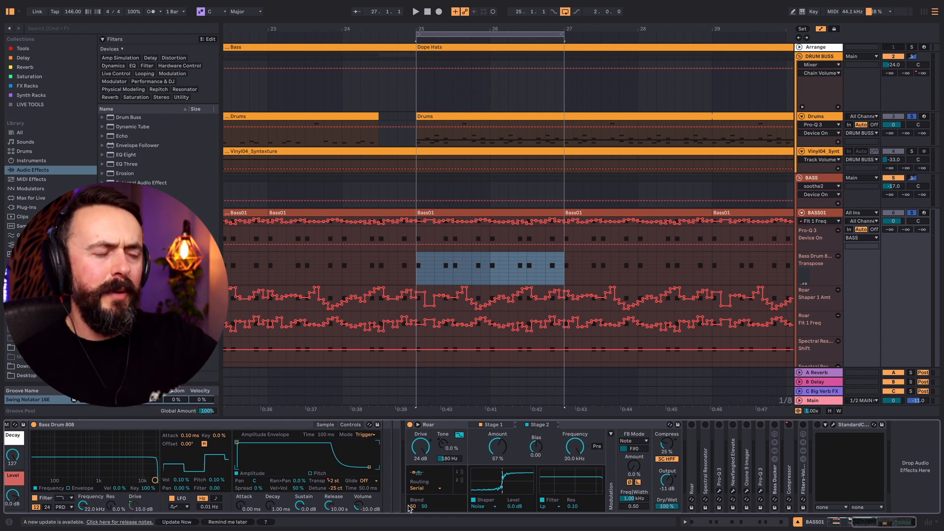
{"action": "key", "text": "space"}
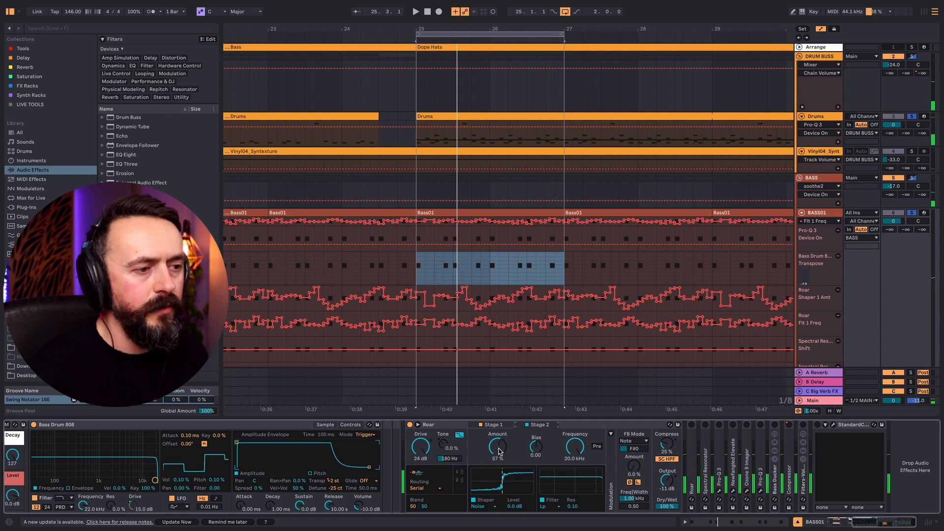
{"action": "left_click", "coordinate": [474, 501]}
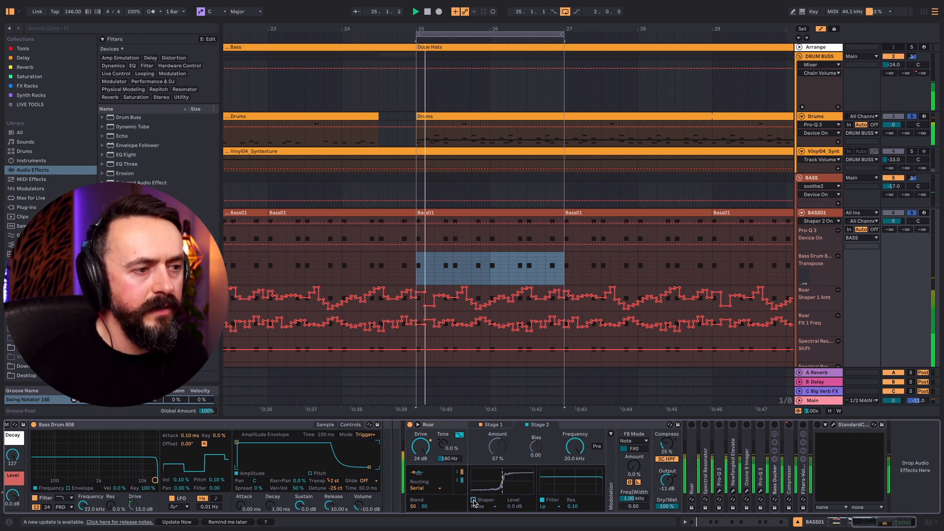
{"action": "left_click", "coordinate": [473, 501]}
Try Stage 2's Amount at 100 % during playback, then undo it and stop
{"action": "left_click_drag", "start_coordinate": [498, 447], "coordinate": [498, 420]}
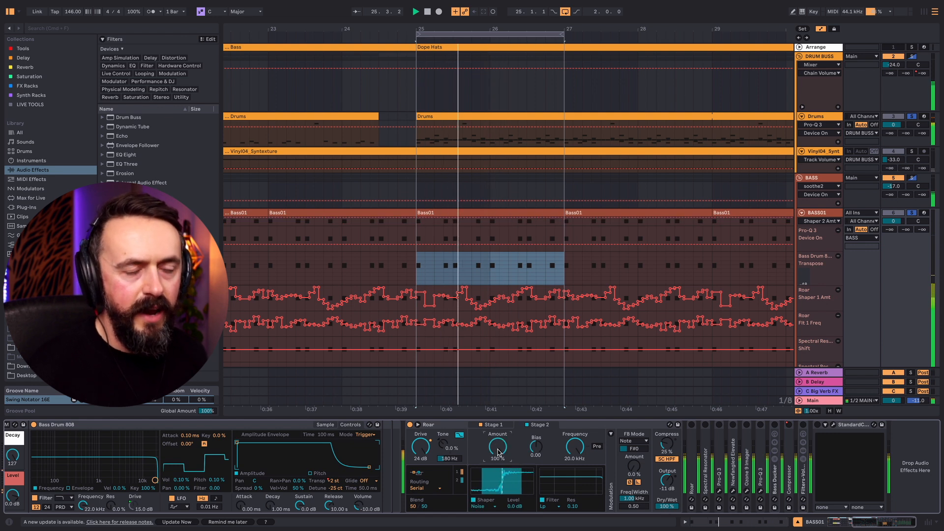
{"action": "key", "text": "space"}
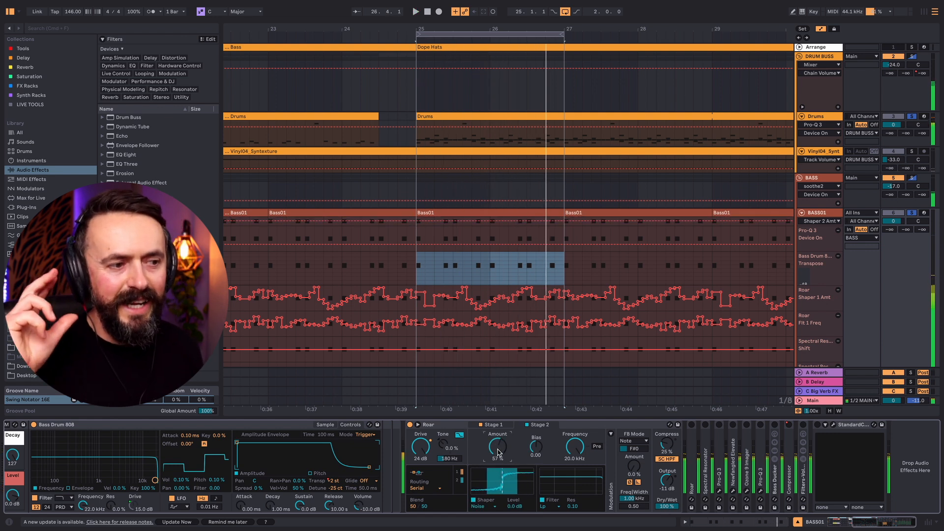
{"action": "key", "text": "super+z"}
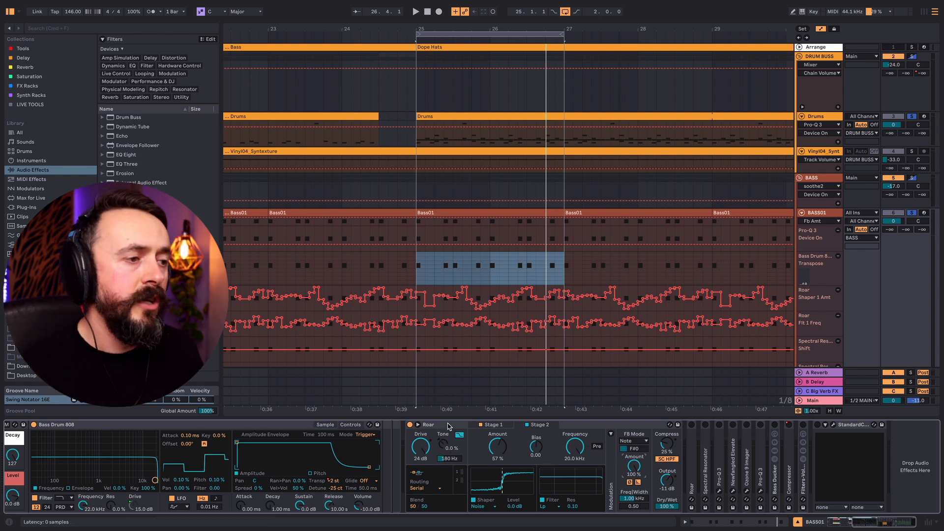
Try Roar's feedback Amount at 100 % with Drive at -3.0 dB while changing the feedback width and note
{"action": "key", "text": "space"}
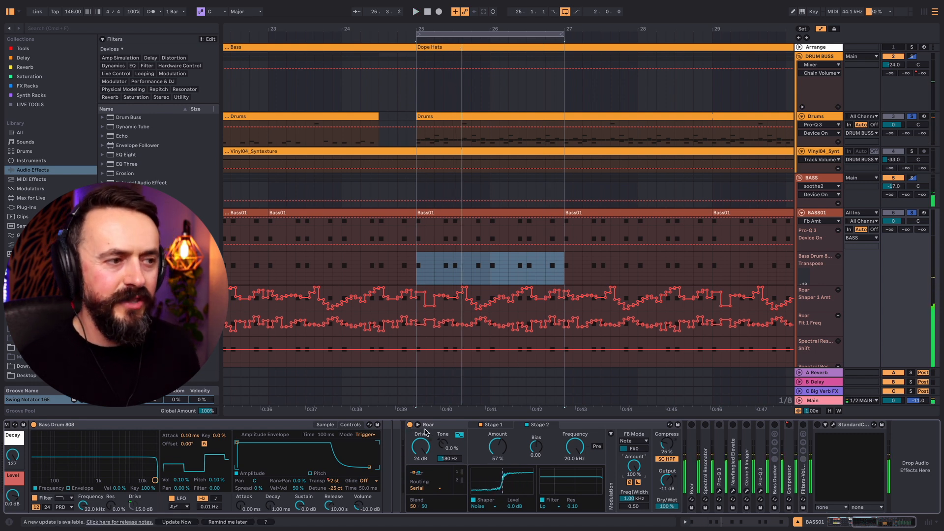
{"action": "key", "text": "space"}
{"action": "left_click_drag", "start_coordinate": [423, 441], "coordinate": [423, 507]}
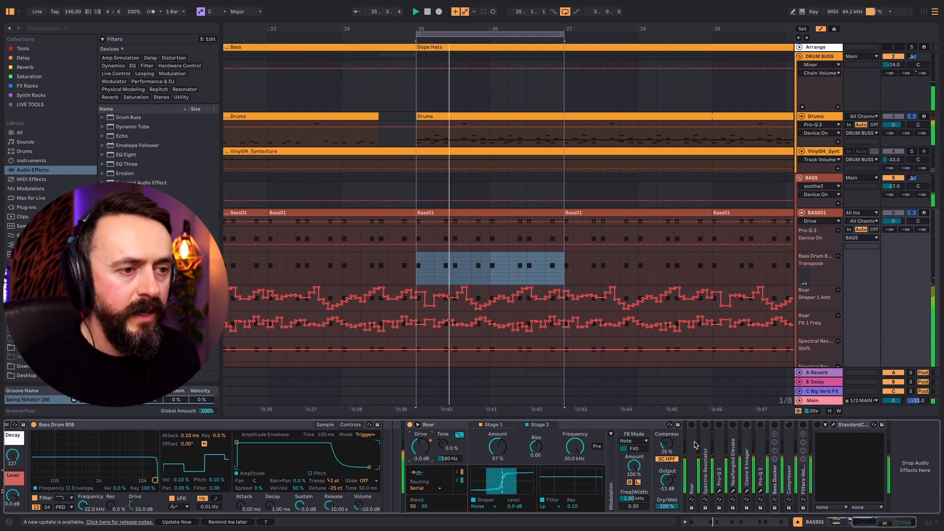
{"action": "left_click_drag", "start_coordinate": [634, 450], "coordinate": [635, 435]}
{"action": "left_click_drag", "start_coordinate": [634, 507], "coordinate": [634, 457]}
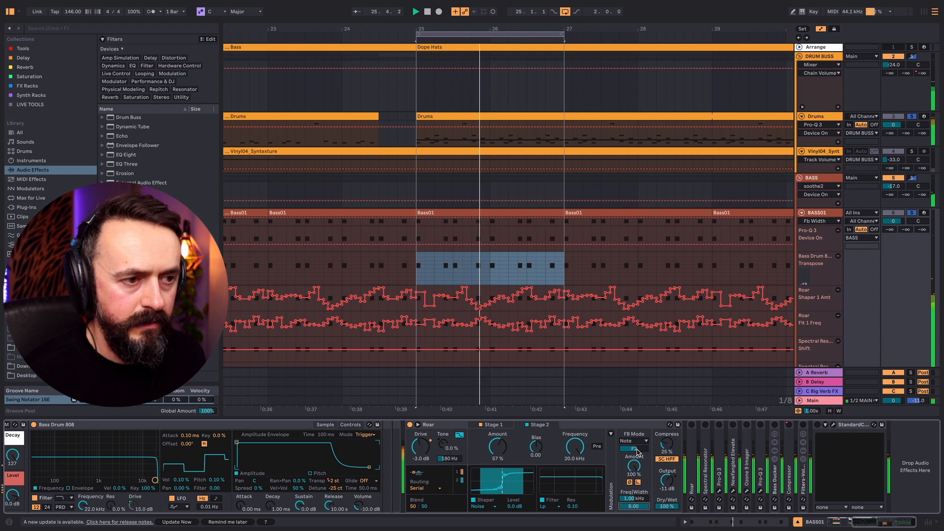
Undo the trial feedback and Drive changes on the BASS01 Roar, then stop playback
{"action": "key", "text": "super+z"}
{"action": "key", "text": "super+z"}
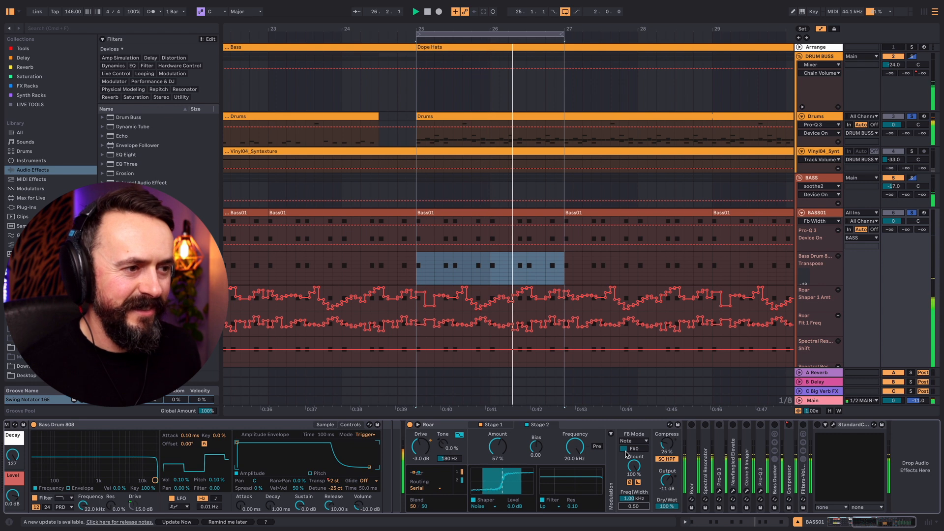
{"action": "key", "text": "super+z"}
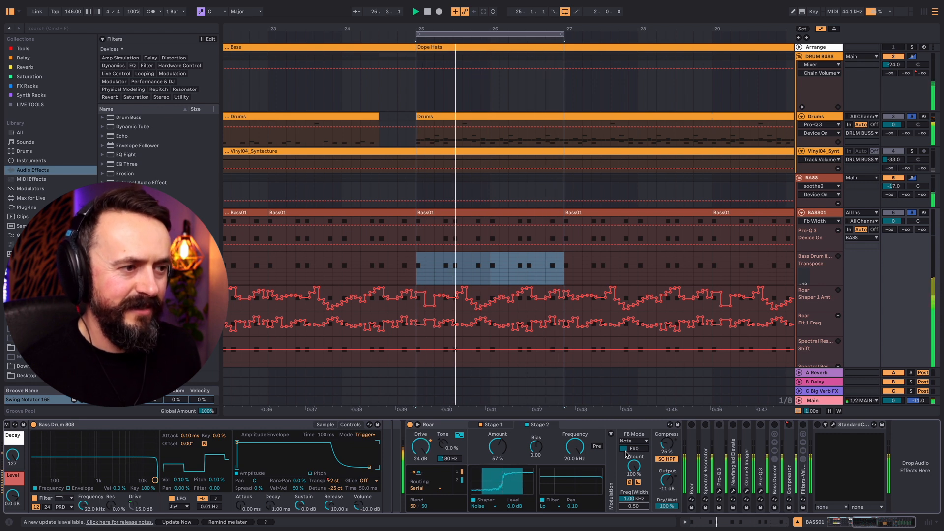
{"action": "key", "text": "space"}
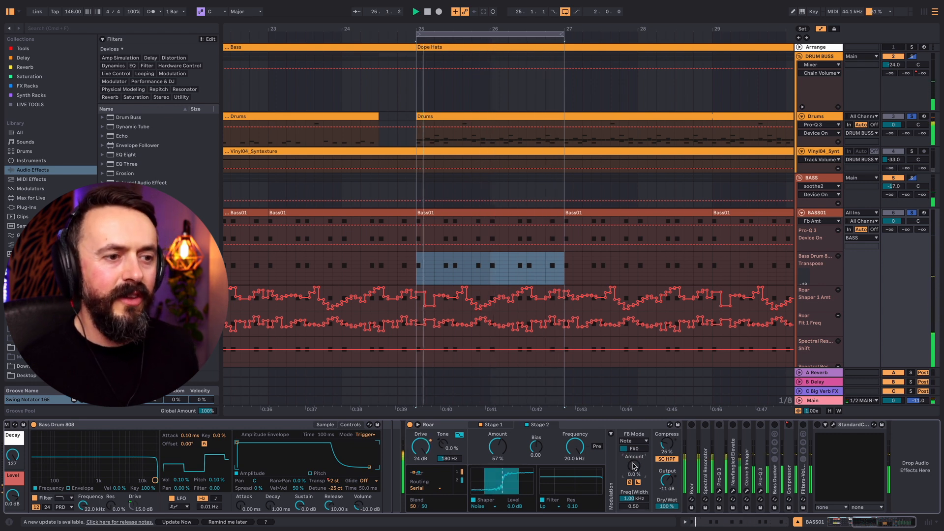
{"action": "key", "text": "space"}
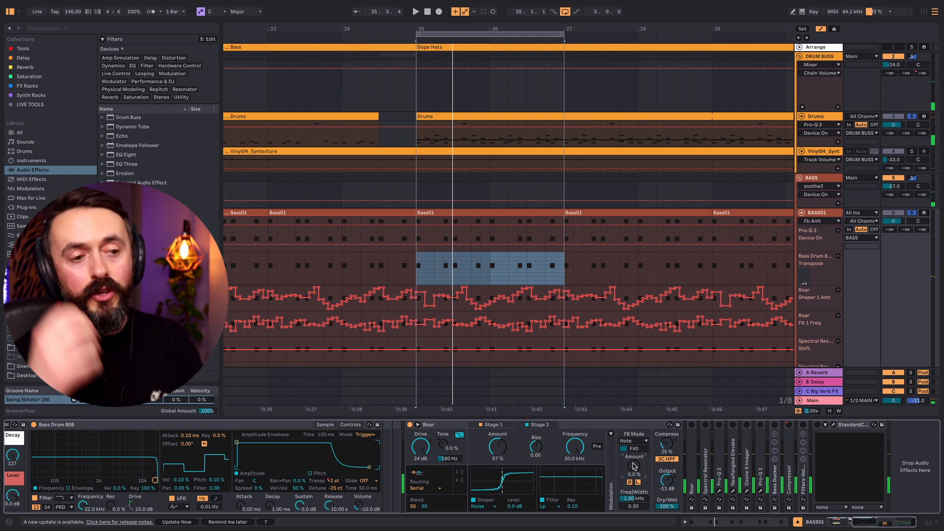
Solo the Drums track instead of BASS01, switch to Session View and solo the Kick chain
{"action": "left_click", "coordinate": [913, 213]}
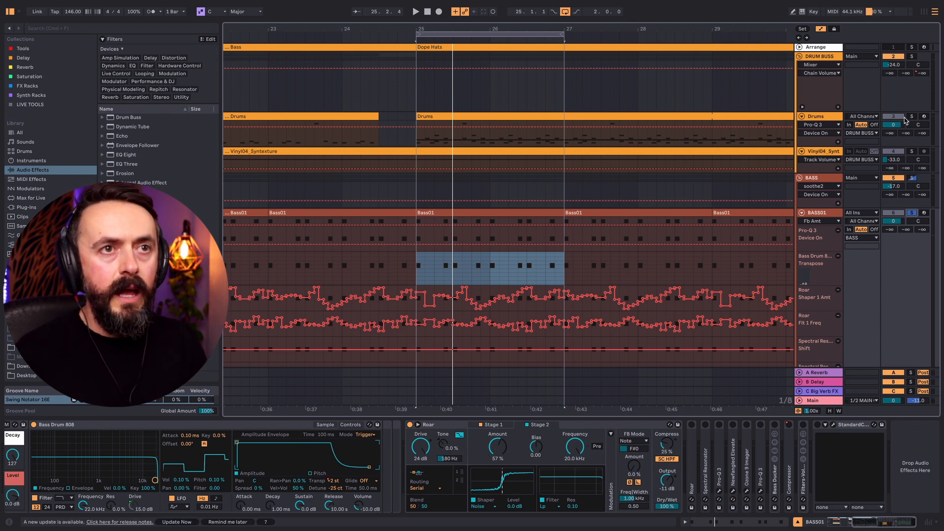
{"action": "left_click", "coordinate": [824, 119]}
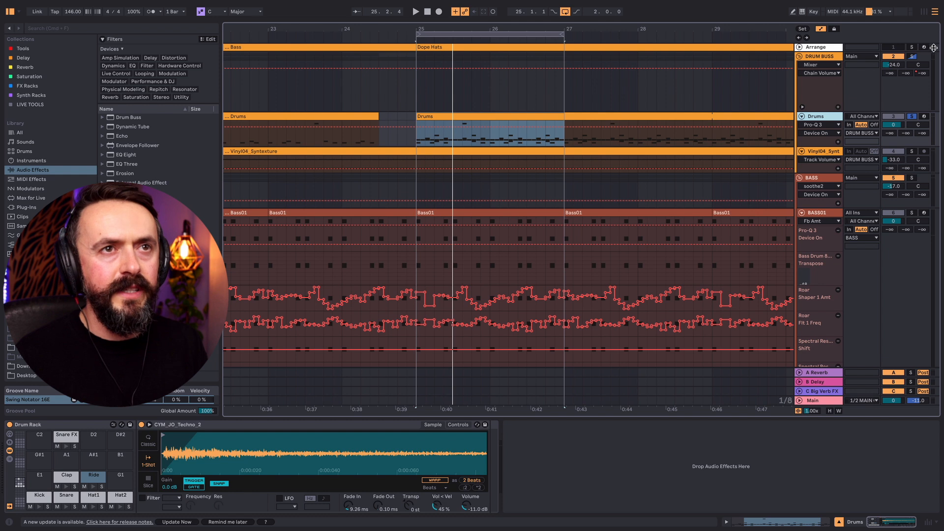
{"action": "left_click", "coordinate": [927, 12]}
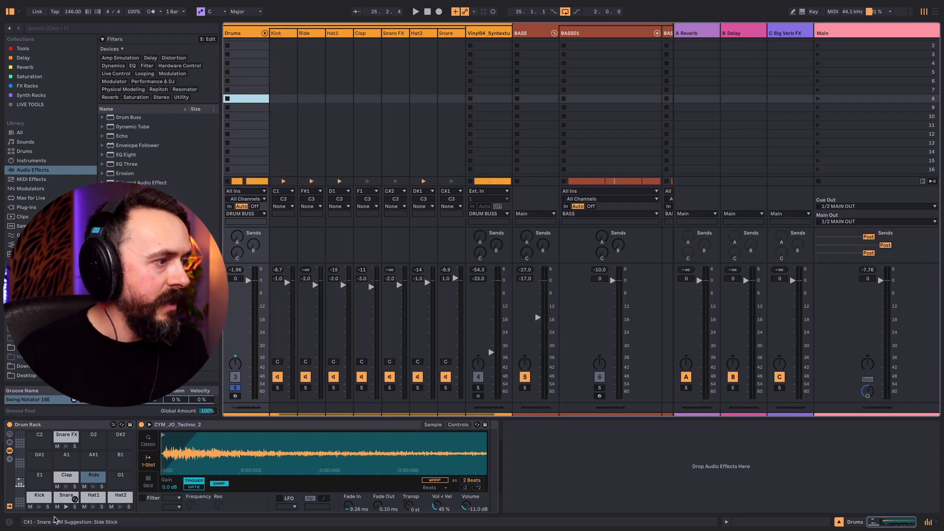
{"action": "left_click", "coordinate": [48, 507]}
{"action": "left_click", "coordinate": [280, 35]}
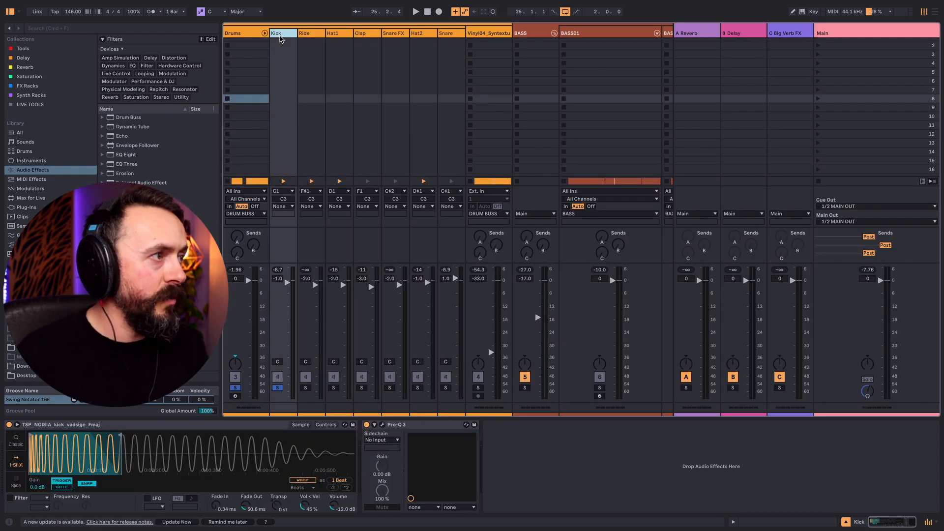
{"action": "left_click", "coordinate": [256, 33]}
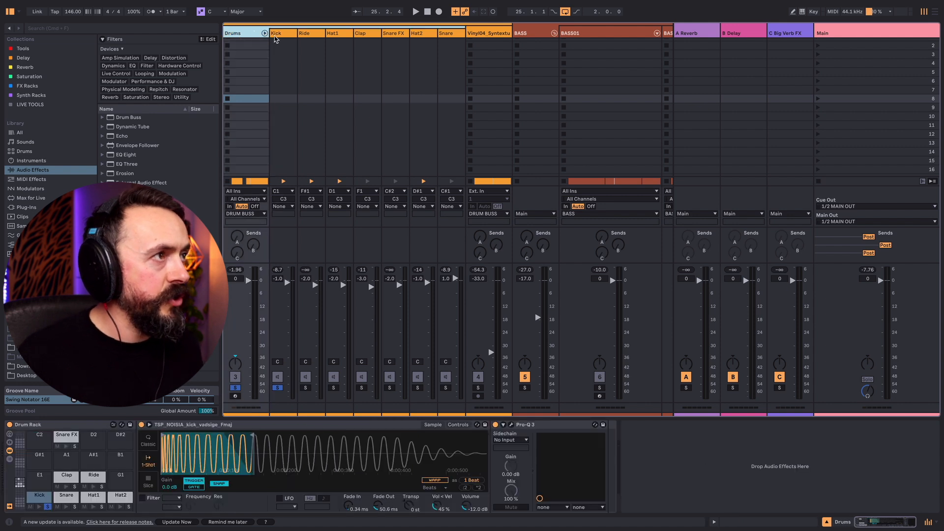
Play the kick and try the DRUM BUSS Roar with feedback Amount 100 %, frequency 1.19 kHz and width 9.00
{"action": "scroll", "coordinate": [361, 82], "scroll_direction": "left", "scroll_amount": 5}
{"action": "key", "text": "space"}
{"action": "left_click", "coordinate": [310, 35]}
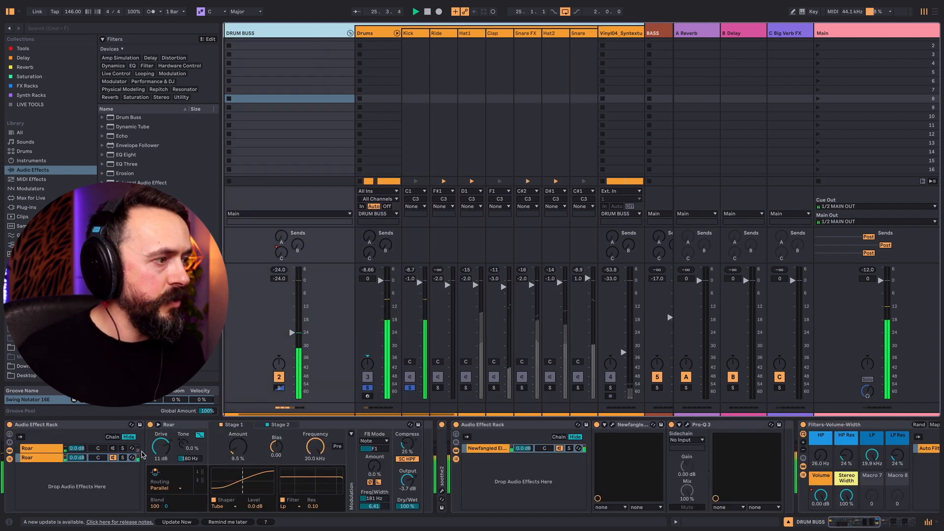
{"action": "left_click", "coordinate": [372, 468]}
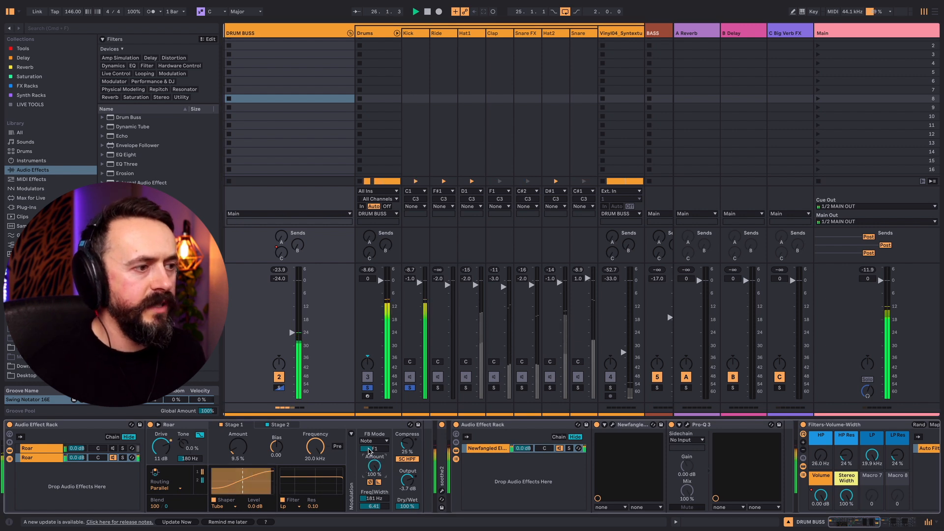
{"action": "left_click_drag", "start_coordinate": [376, 506], "coordinate": [375, 480]}
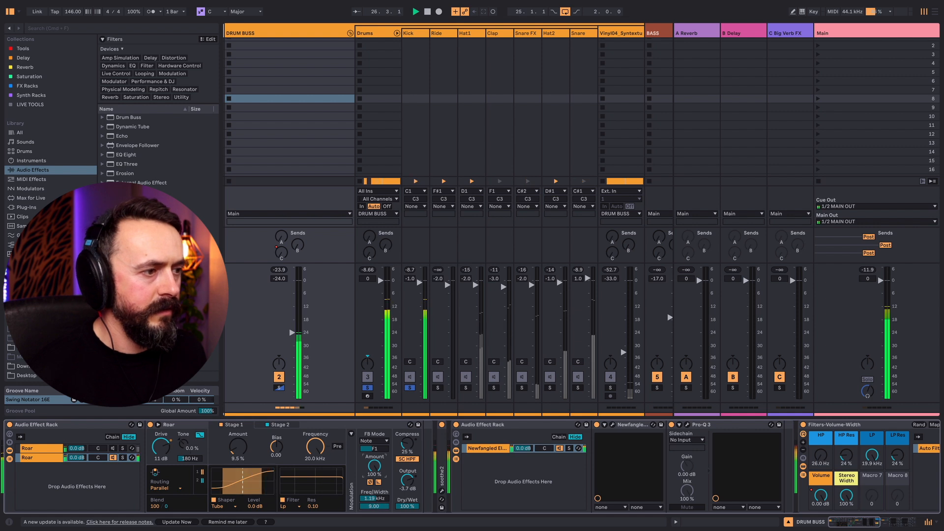
Try Stage 1 Amount at 83 % and other feedback notes, then restore the DRUM BUSS Roar with feedback Amount at 0.0 %
{"action": "left_click_drag", "start_coordinate": [160, 447], "coordinate": [161, 467]}
{"action": "left_click_drag", "start_coordinate": [238, 446], "coordinate": [238, 399]}
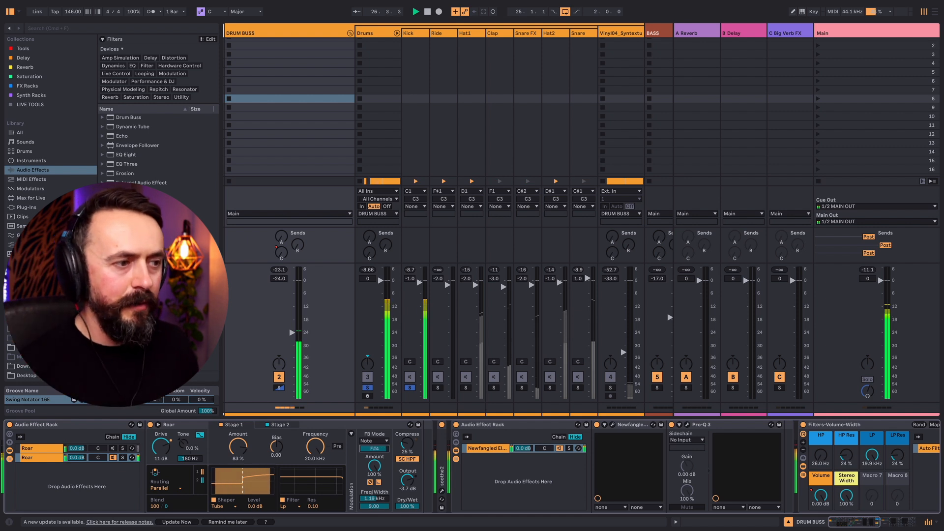
{"action": "left_click_drag", "start_coordinate": [373, 450], "coordinate": [373, 453]}
{"action": "mouse_move", "coordinate": [374, 506]}
{"action": "left_mouse_down"}
{"action": "mouse_move", "coordinate": [374, 522]}
{"action": "mouse_move", "coordinate": [380, 488]}
{"action": "left_mouse_up"}
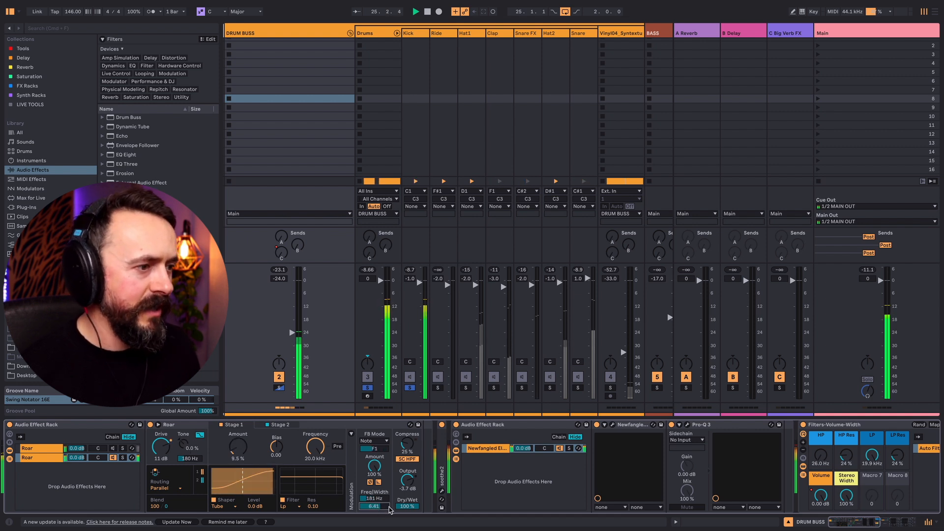
{"action": "double_click", "coordinate": [374, 466]}
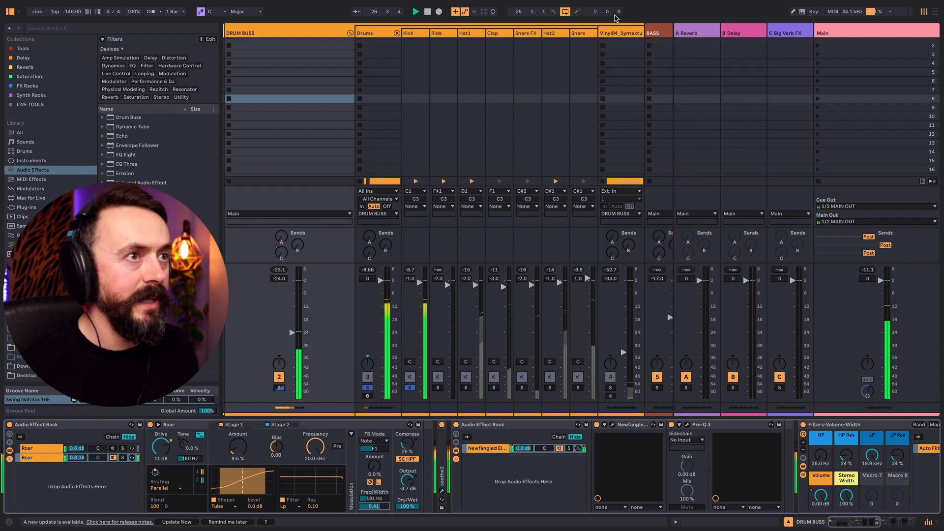
Unsolo the drums, return to Arrangement View and play the soloed BASS01 with Roar's feedback Amount at 100 %
{"action": "left_click", "coordinate": [368, 388]}
{"action": "scroll", "coordinate": [561, 318], "scroll_direction": "right", "scroll_amount": 6}
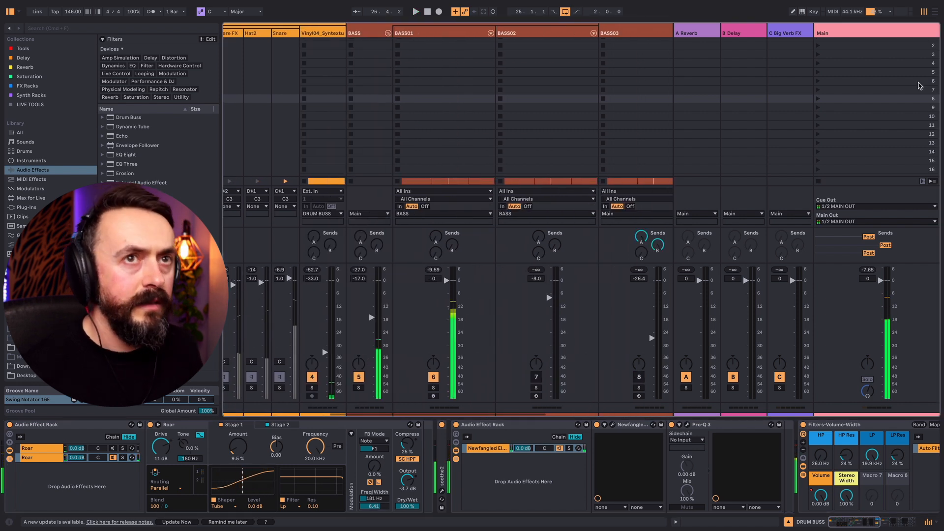
{"action": "left_click", "coordinate": [931, 10]}
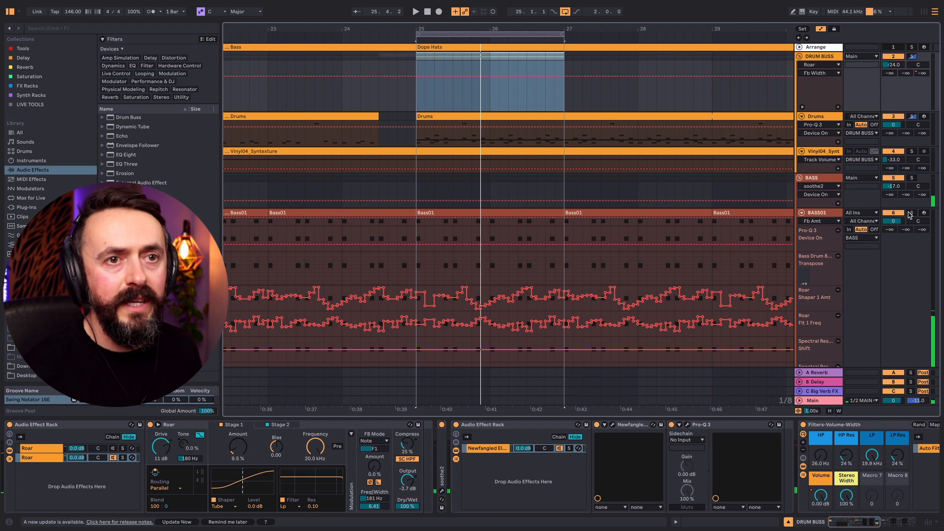
{"action": "left_click", "coordinate": [826, 216]}
{"action": "key", "text": "space"}
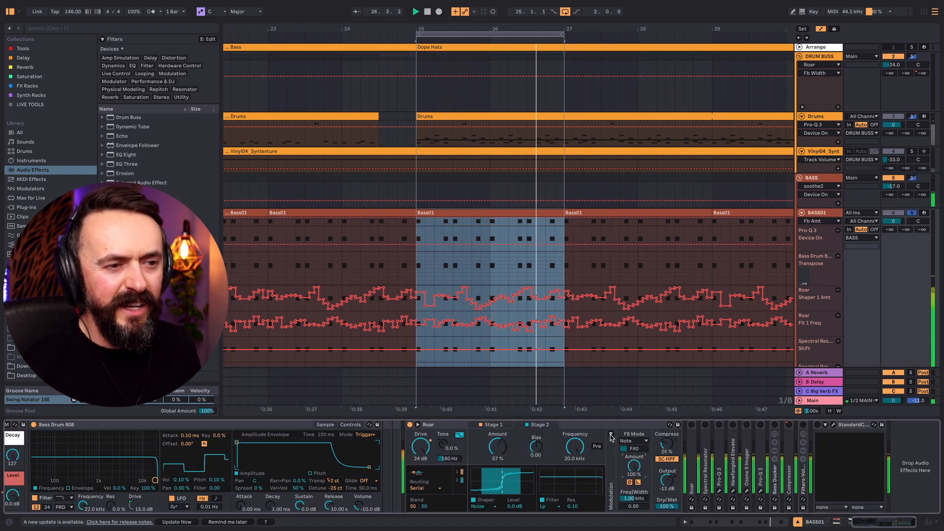
Extend the loop to eight bars from bar 25 and reselect the BASS01 track to show its devices
{"action": "left_click_drag", "start_coordinate": [559, 29], "coordinate": [670, 35]}
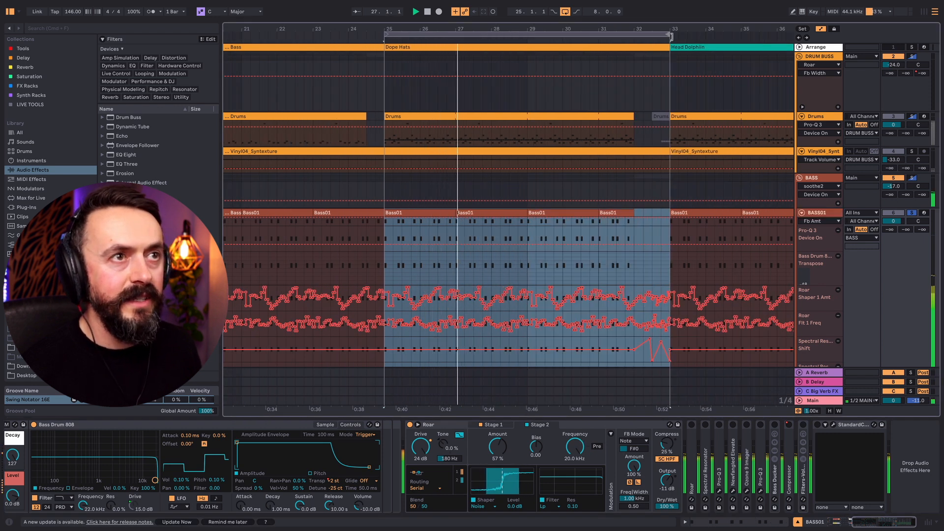
{"action": "left_click", "coordinate": [600, 98]}
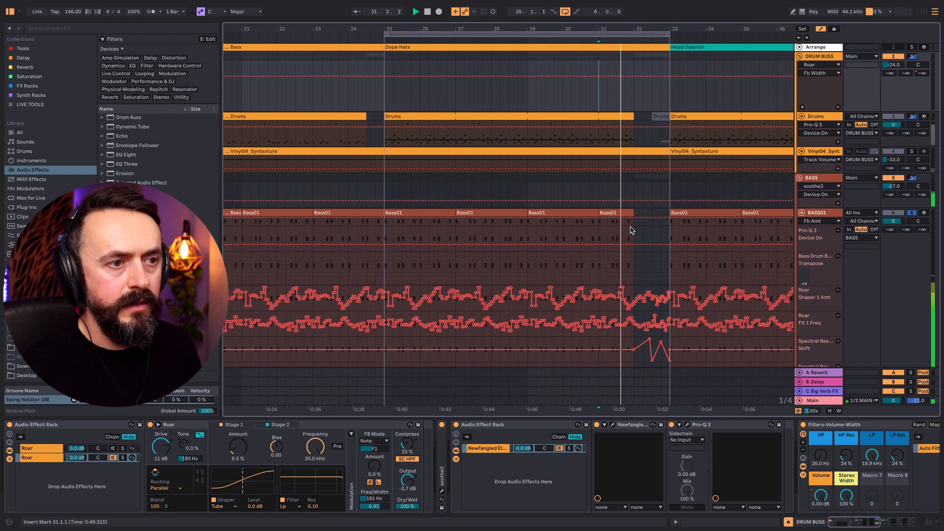
{"action": "left_click", "coordinate": [838, 213]}
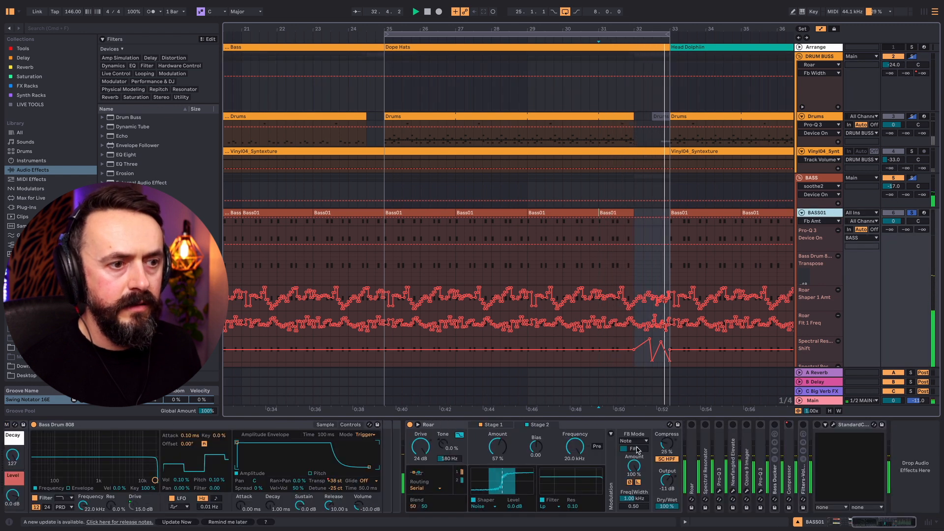
Loop the bass fill from 31.3.1 for 1.2.0 and audition Roar's feedback Amount at 0.0 % and at 100 %
{"action": "left_click_drag", "start_coordinate": [386, 35], "coordinate": [617, 34]}
{"action": "key", "text": "space"}
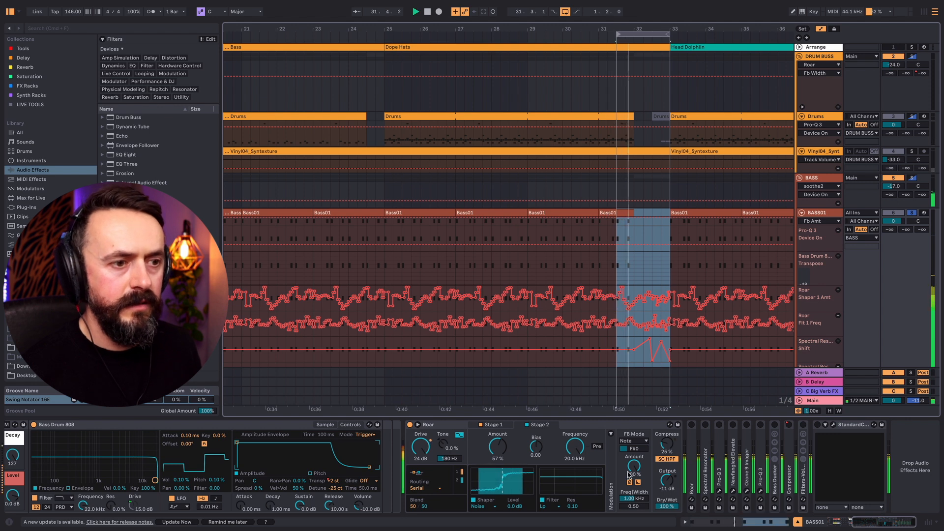
{"action": "double_click", "coordinate": [634, 470]}
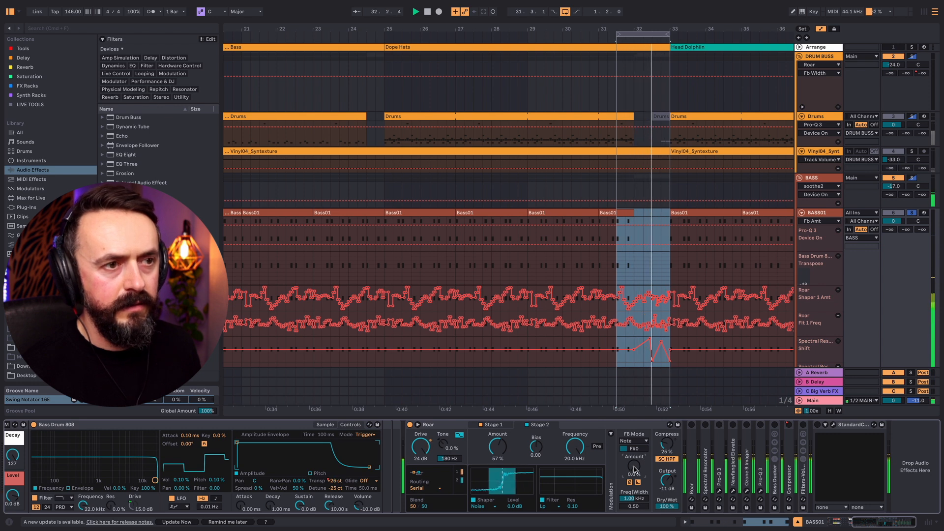
{"action": "left_click_drag", "start_coordinate": [634, 467], "coordinate": [634, 456]}
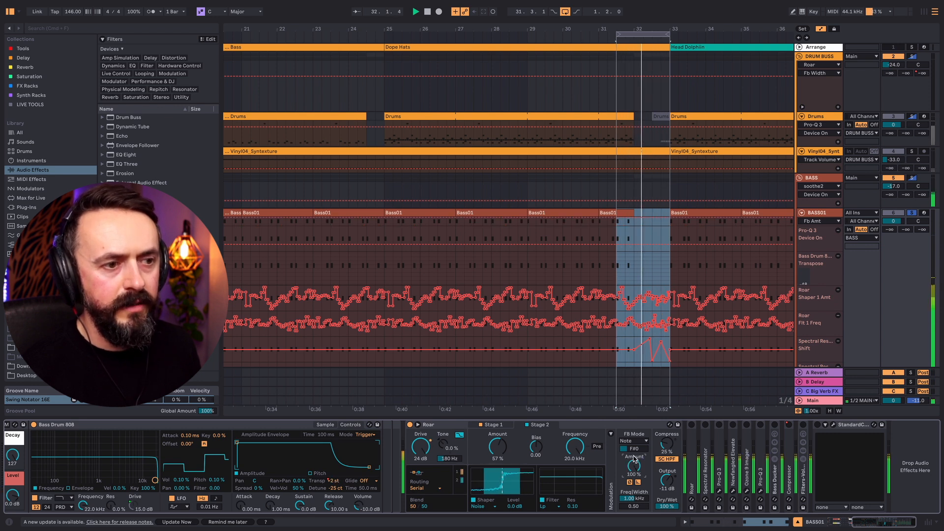
{"action": "key", "text": "space"}
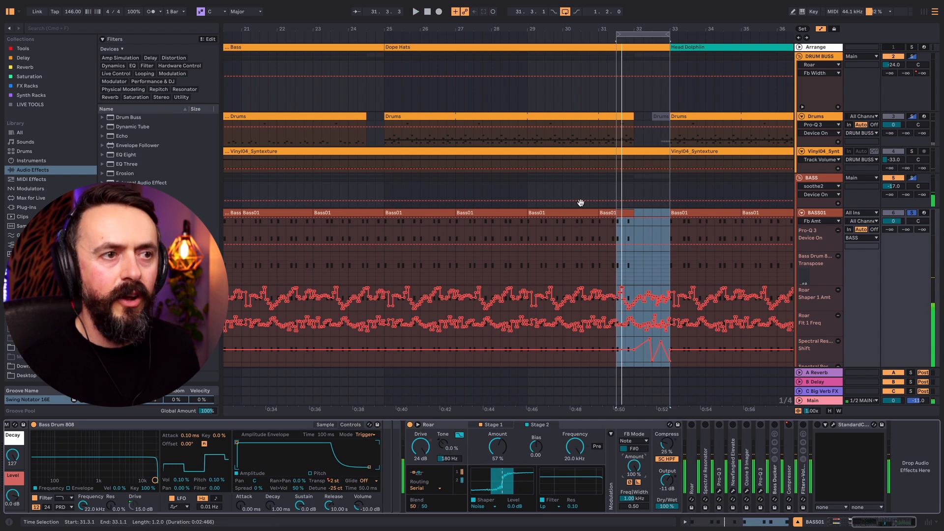
Reset the first Roar's feedback Amount to 0.0 % and keep its FB Mode on Note
{"action": "double_click", "coordinate": [630, 465]}
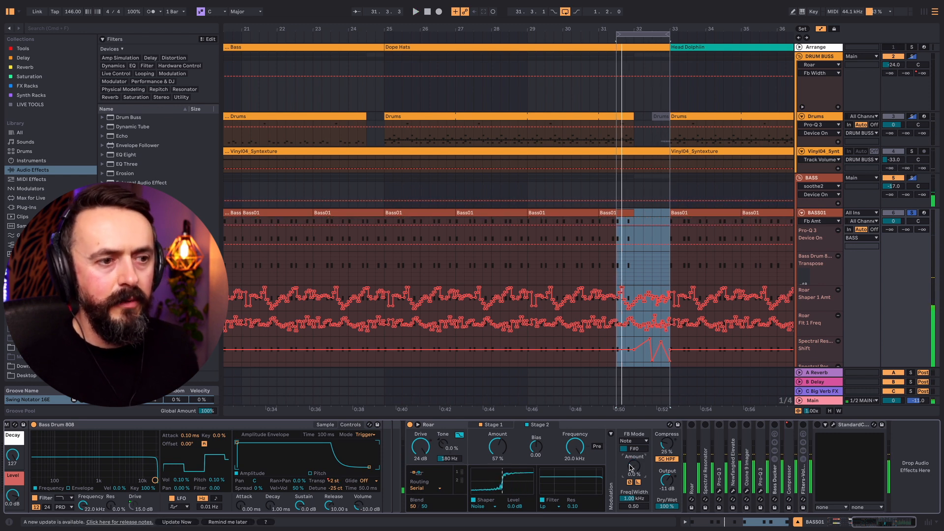
{"action": "left_click", "coordinate": [635, 442]}
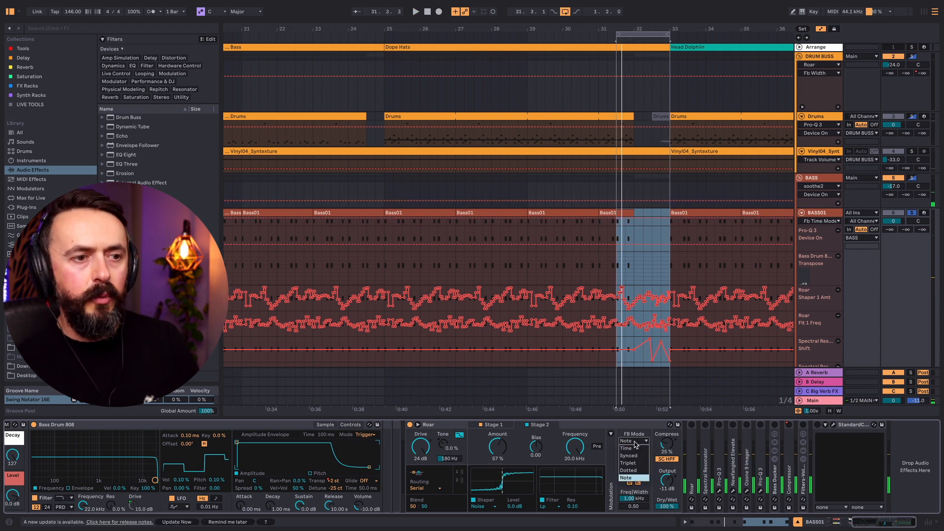
{"action": "left_click", "coordinate": [635, 478]}
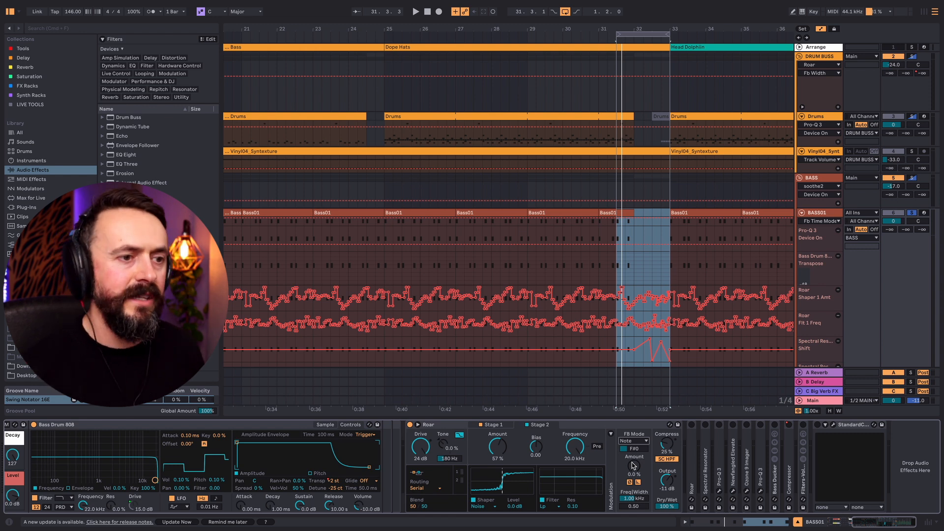
Collapse the first Roar in the BASS01 device chain and expand the second Roar
{"action": "double_click", "coordinate": [457, 426]}
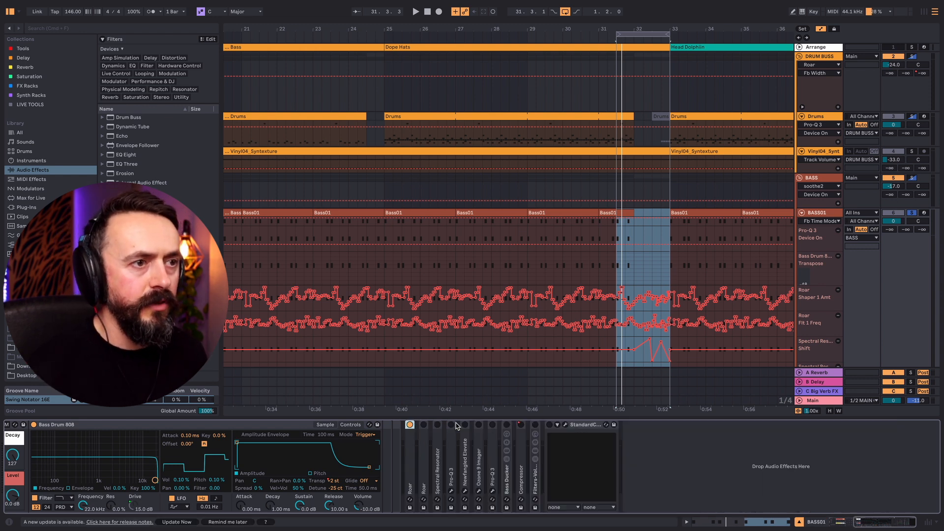
{"action": "double_click", "coordinate": [424, 427]}
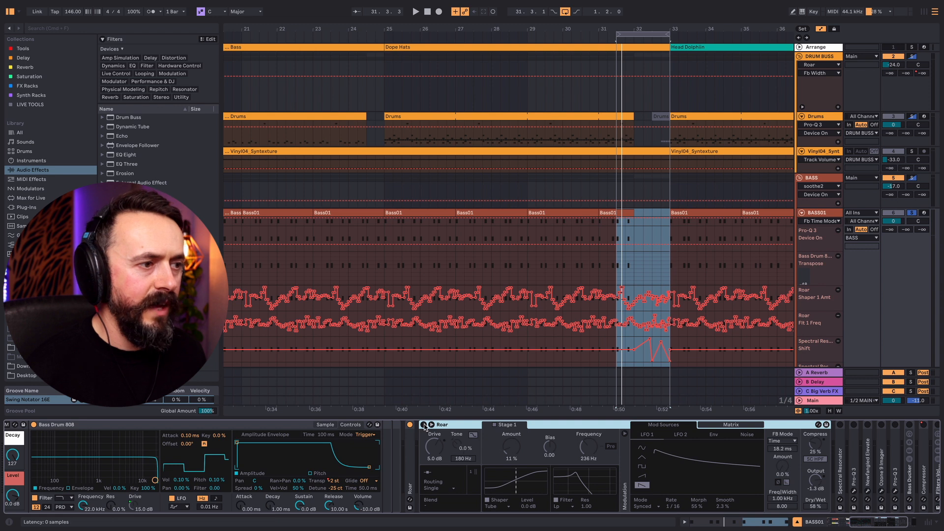
{"action": "double_click", "coordinate": [412, 452]}
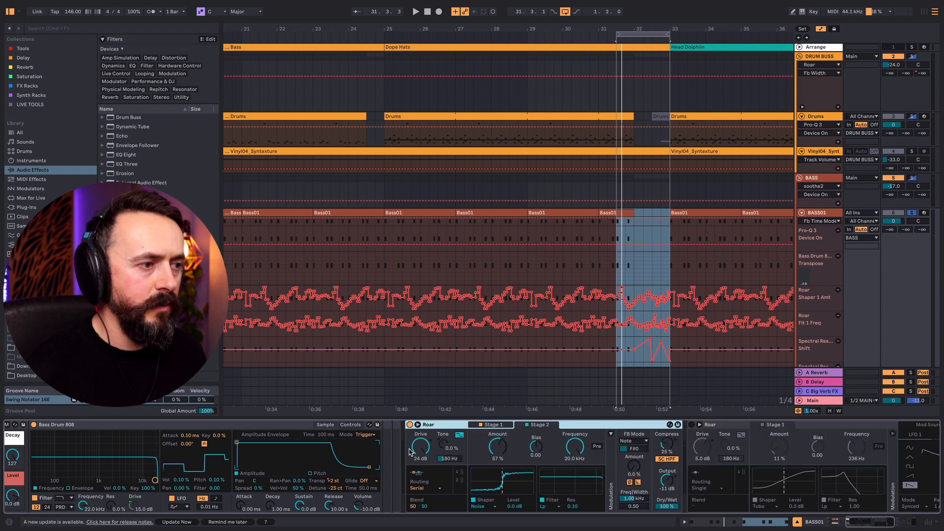
{"action": "double_click", "coordinate": [445, 426]}
{"action": "left_click", "coordinate": [449, 426]}
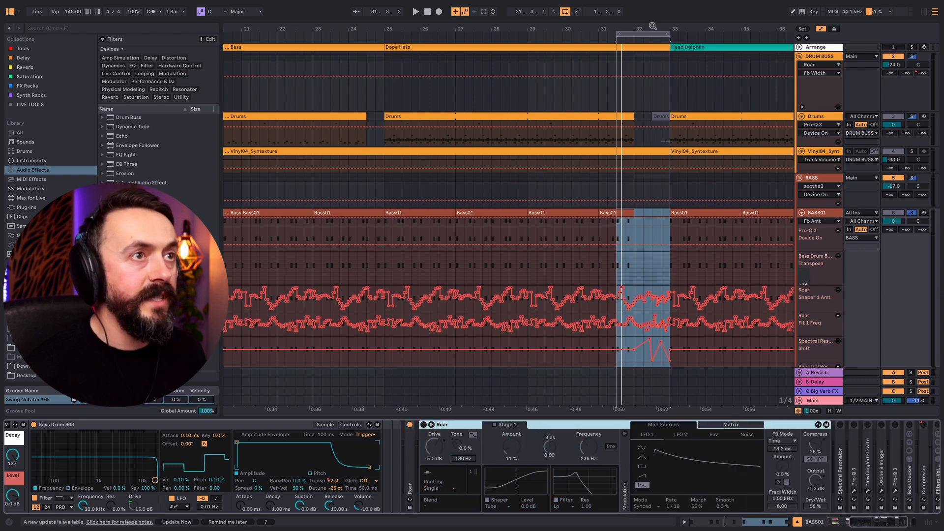
Move the loop to bar 25 and play the bass with the second Roar on and bypassed, leaving it on
{"action": "left_click_drag", "start_coordinate": [643, 32], "coordinate": [416, 28]}
{"action": "key", "text": "space"}
{"action": "left_click", "coordinate": [423, 425]}
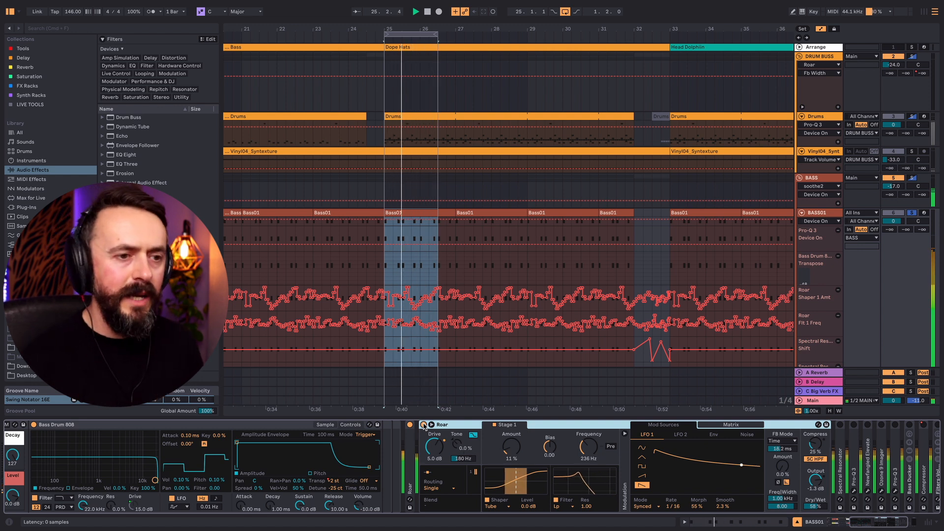
{"action": "left_click", "coordinate": [424, 425]}
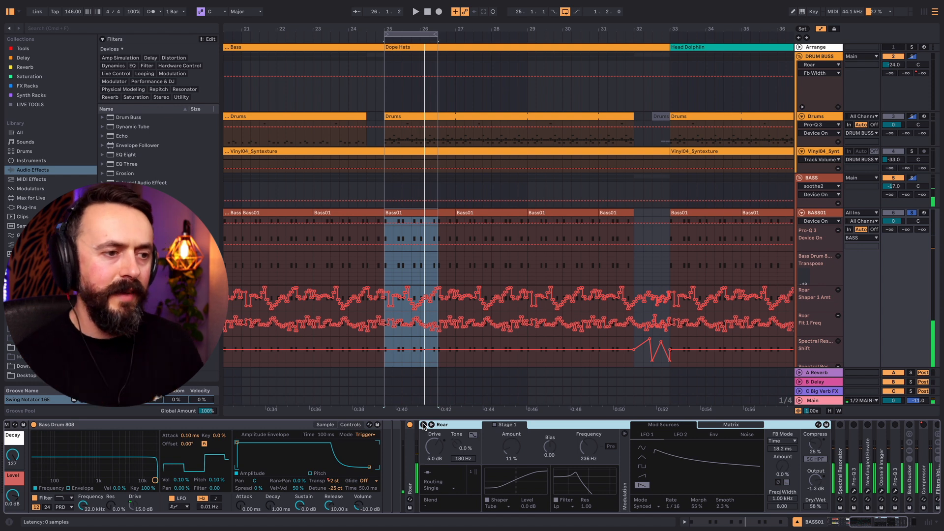
{"action": "left_click", "coordinate": [424, 425]}
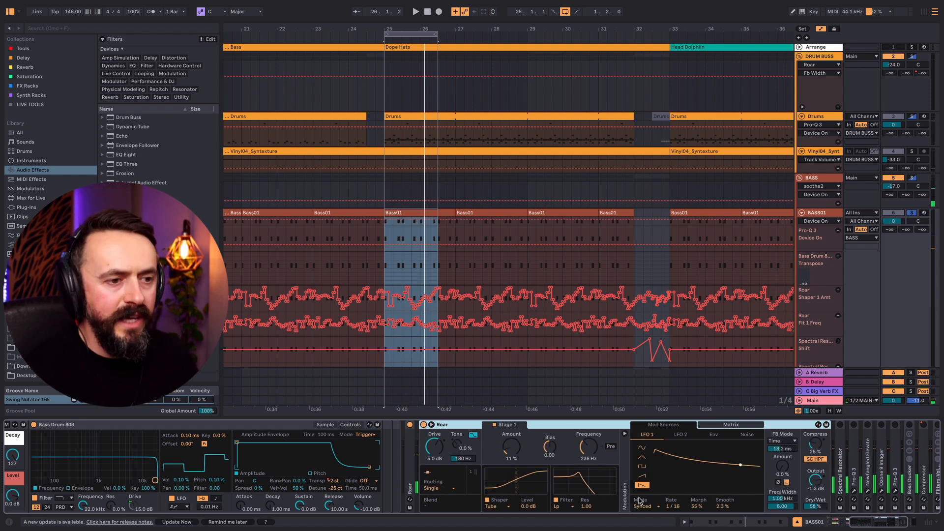
Show the second Roar's modulation matrix and audition the bass with Global Amount at 0.0 %, restoring it to 100 %
{"action": "left_click", "coordinate": [717, 426]}
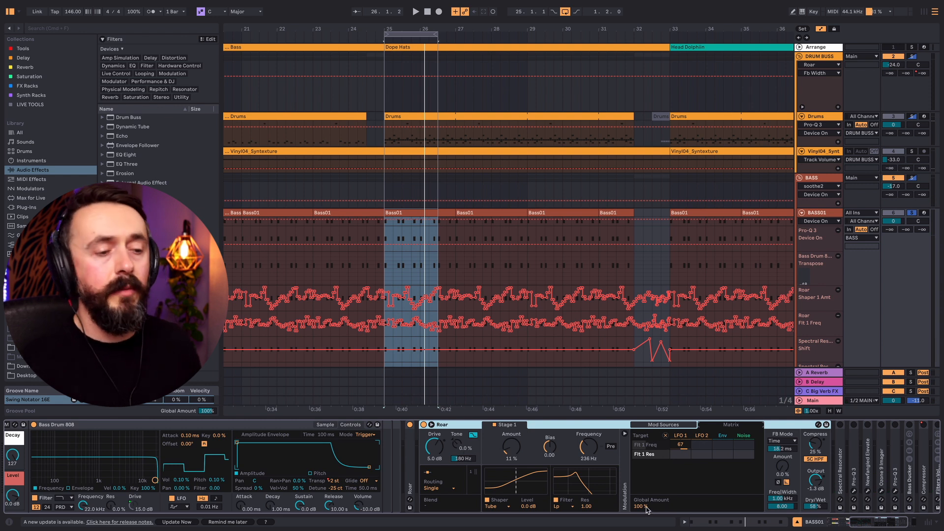
{"action": "left_click_drag", "start_coordinate": [647, 507], "coordinate": [646, 530]}
{"action": "key", "text": "space"}
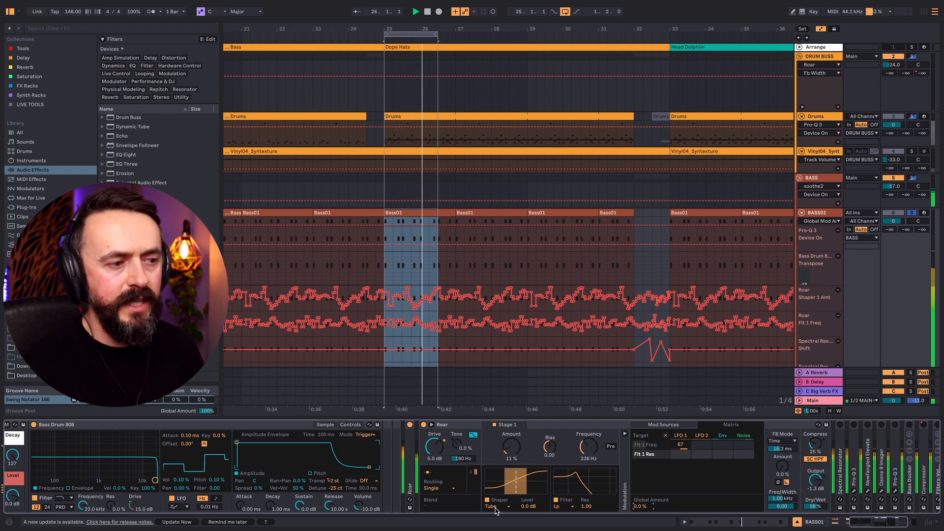
{"action": "left_click_drag", "start_coordinate": [511, 446], "coordinate": [511, 448]}
{"action": "mouse_move", "coordinate": [435, 446]}
{"action": "left_mouse_down"}
{"action": "mouse_move", "coordinate": [434, 430]}
{"action": "mouse_move", "coordinate": [434, 459]}
{"action": "mouse_move", "coordinate": [434, 444]}
{"action": "left_mouse_up"}
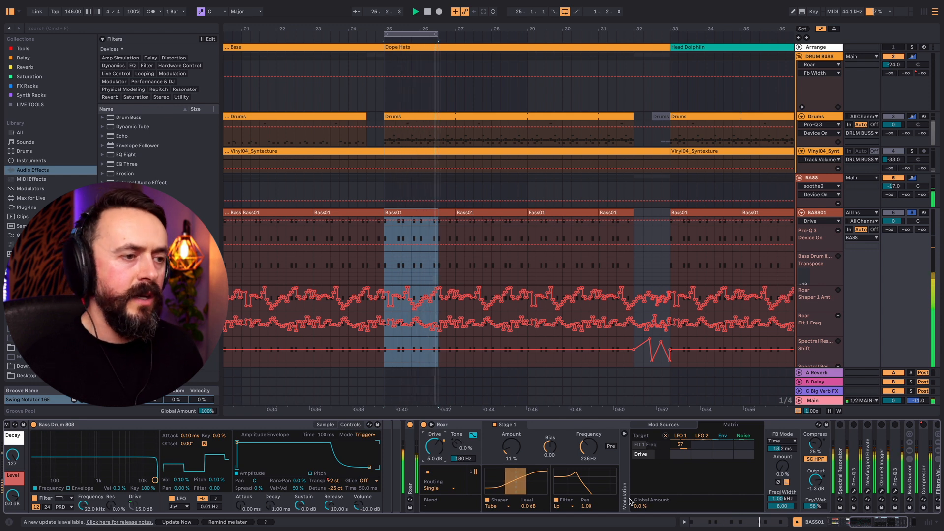
{"action": "key", "text": "space"}
{"action": "left_click_drag", "start_coordinate": [639, 506], "coordinate": [636, 509]}
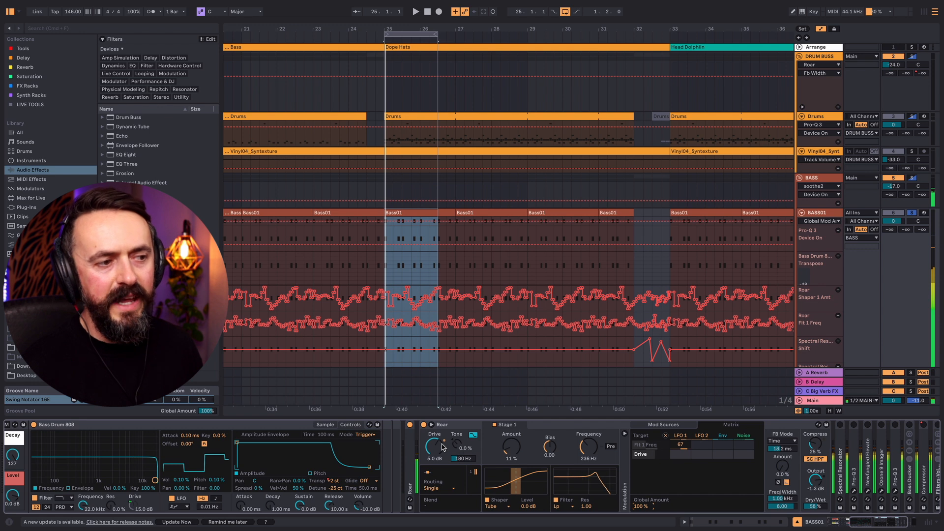
Play the loop and try a higher Stage 1 Amount on the second Roar, undoing the change
{"action": "key", "text": "space"}
{"action": "left_click_drag", "start_coordinate": [440, 453], "coordinate": [439, 453]}
{"action": "left_click_drag", "start_coordinate": [512, 448], "coordinate": [512, 437]}
{"action": "key", "text": "super+z"}
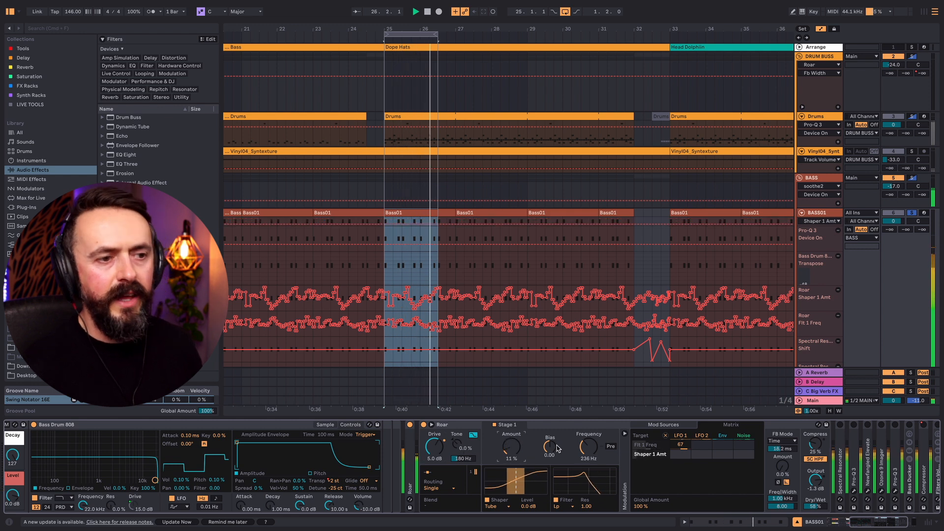
{"action": "left_click", "coordinate": [680, 426]}
{"action": "left_click", "coordinate": [712, 426]}
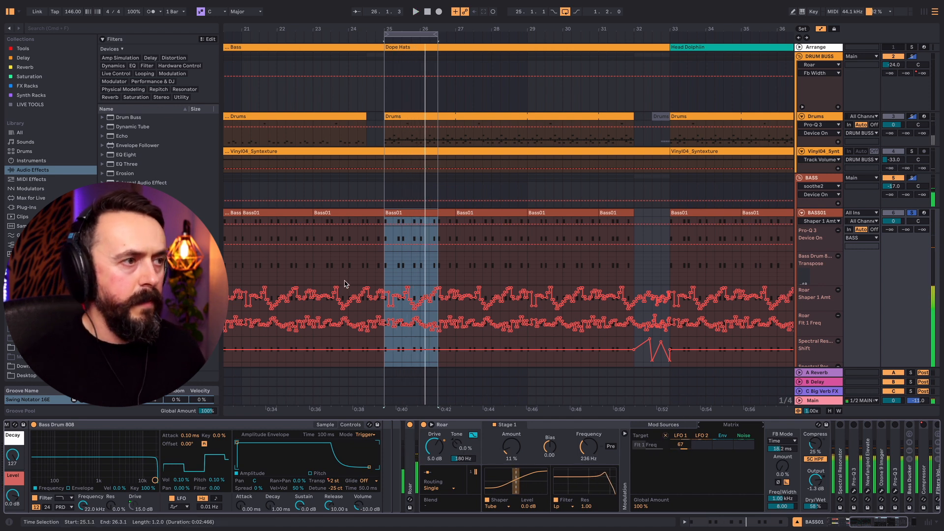
Select the looped range, reselect the BASS01 track and review the second Roar's LFO 1 and modulation matrix
{"action": "left_click", "coordinate": [338, 267]}
{"action": "left_click", "coordinate": [411, 33]}
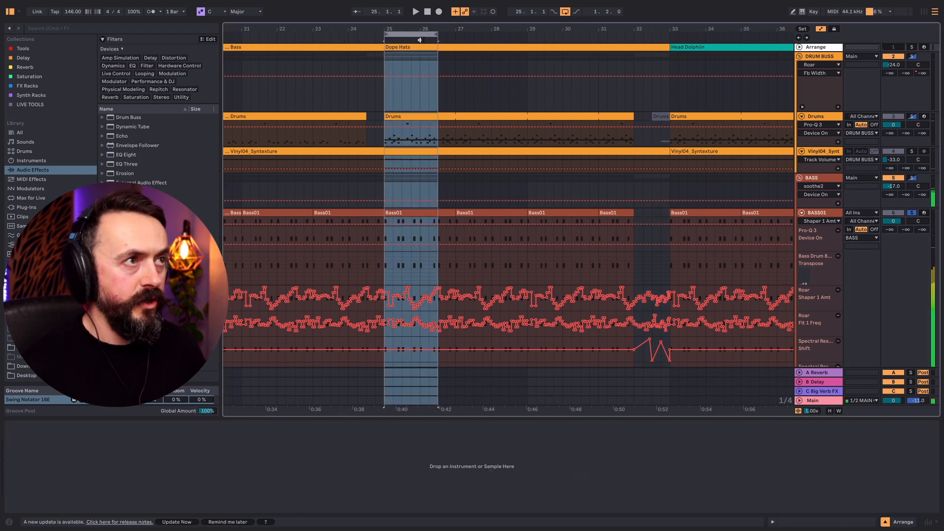
{"action": "left_click", "coordinate": [818, 213]}
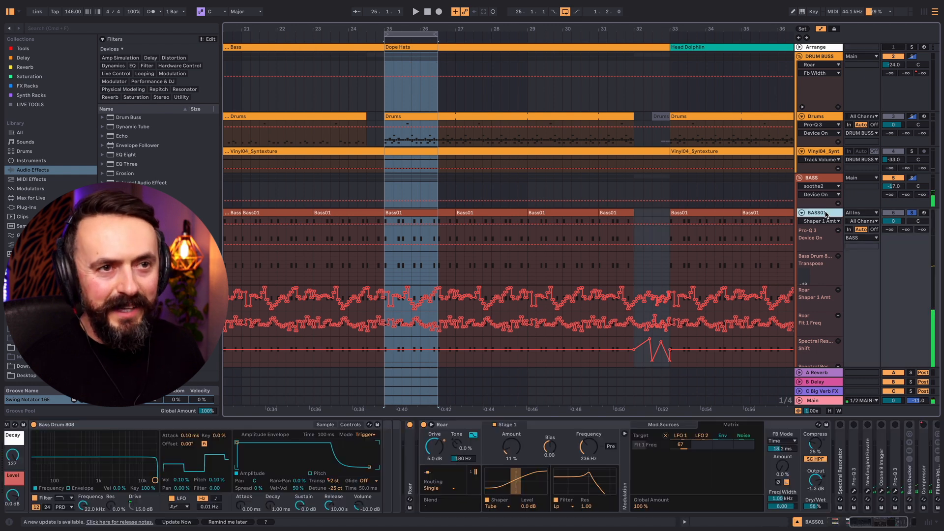
{"action": "left_click", "coordinate": [732, 425]}
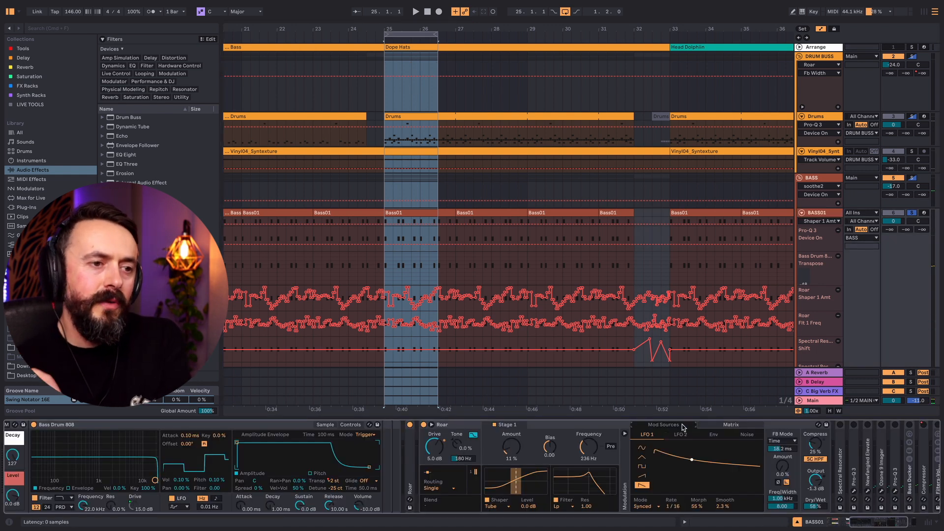
{"action": "left_click", "coordinate": [731, 425]}
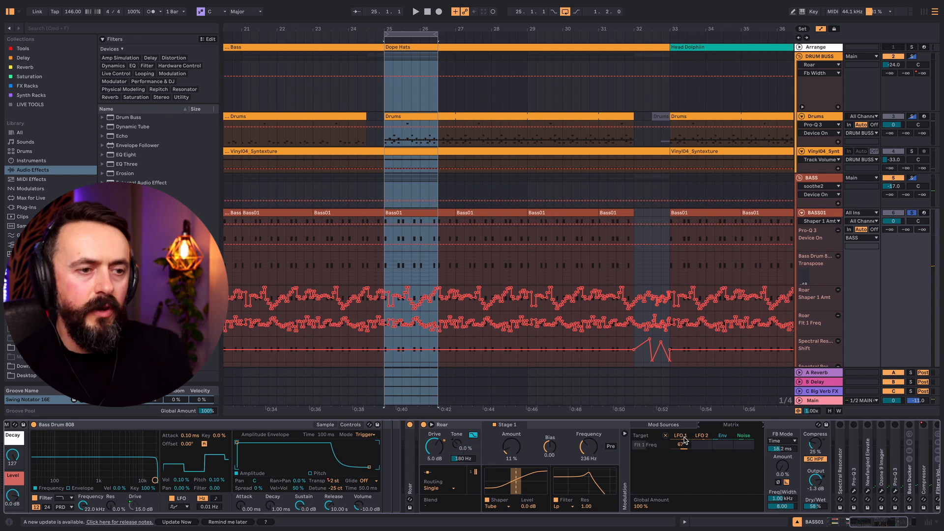
Audition LFO 1 modulating Shaper 1 Amt at 100 in the matrix against no modulation, leaving that modulation cleared
{"action": "left_click", "coordinate": [512, 447]}
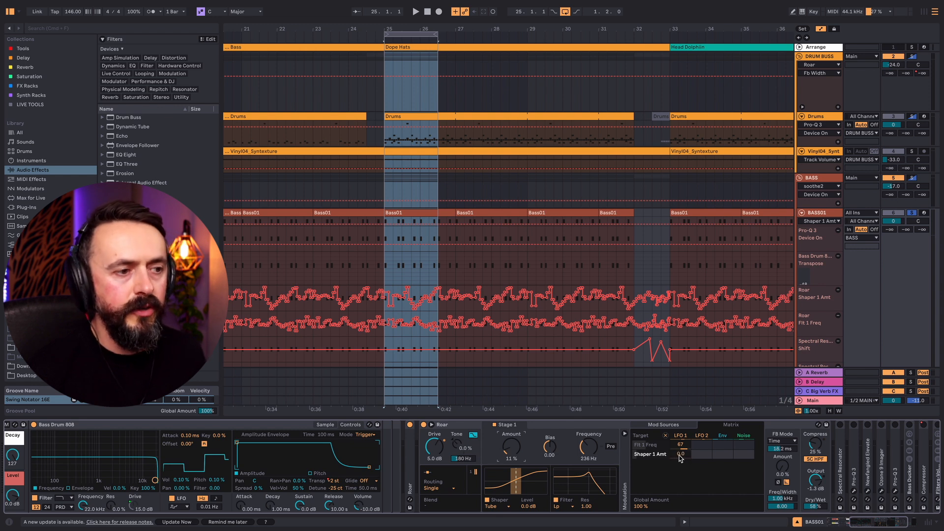
{"action": "left_click_drag", "start_coordinate": [678, 454], "coordinate": [679, 448]}
{"action": "key", "text": "space"}
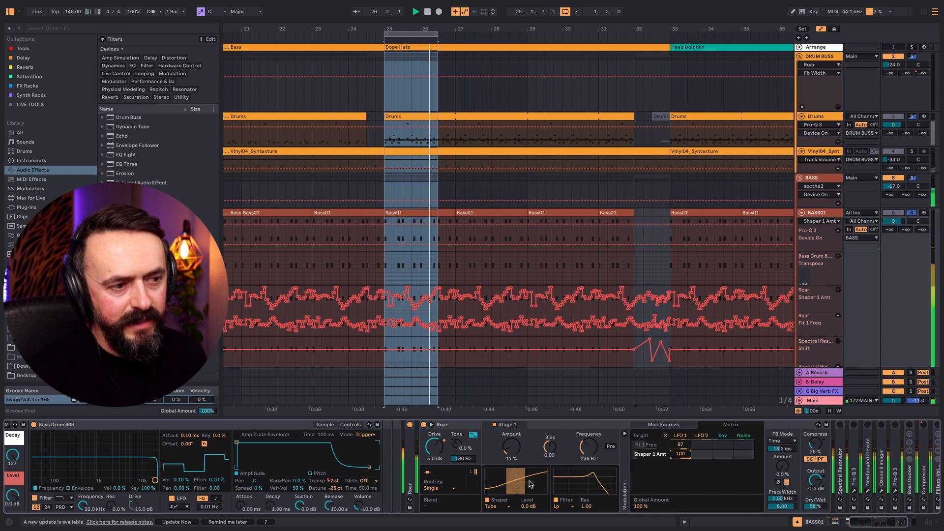
{"action": "key", "text": "Delete"}
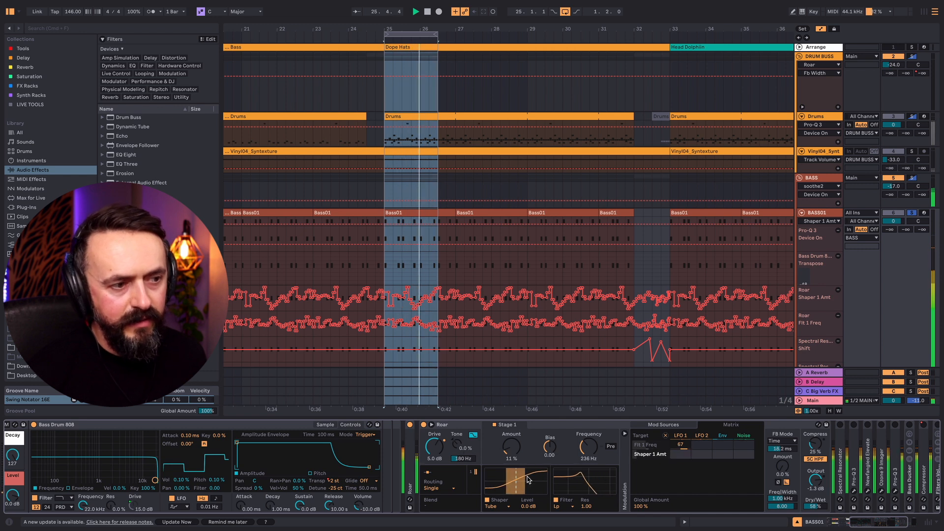
{"action": "left_click_drag", "start_coordinate": [680, 454], "coordinate": [680, 405]}
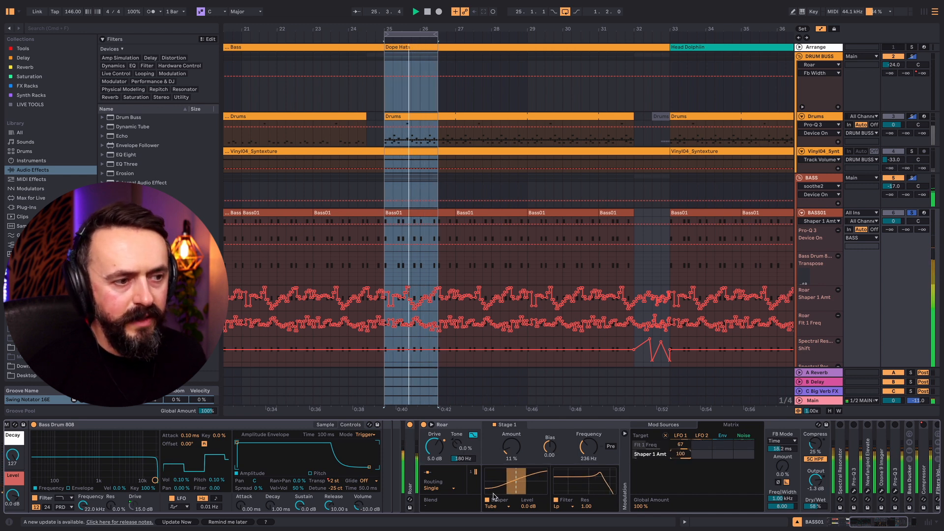
{"action": "double_click", "coordinate": [682, 456]}
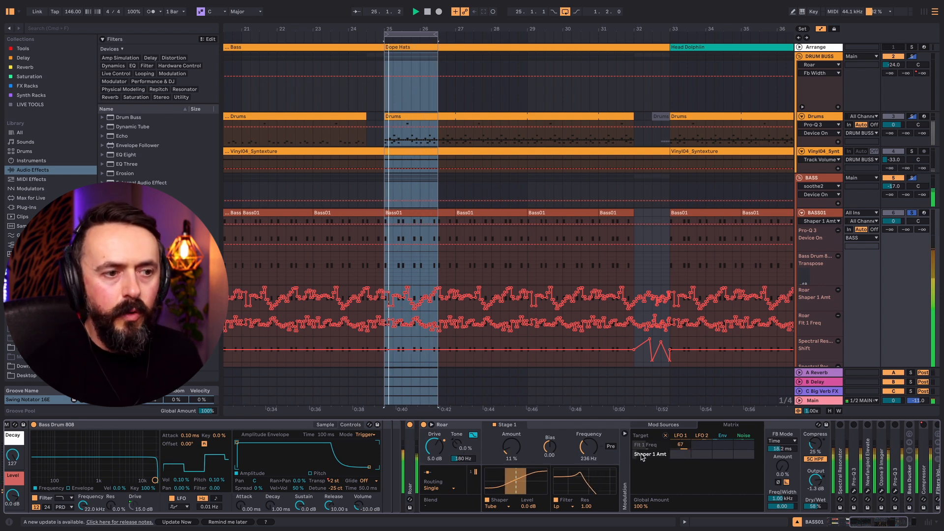
Show LFO 1's modulation source and try different Smooth values while the bass plays, restoring 2.3 %
{"action": "left_click", "coordinate": [678, 426]}
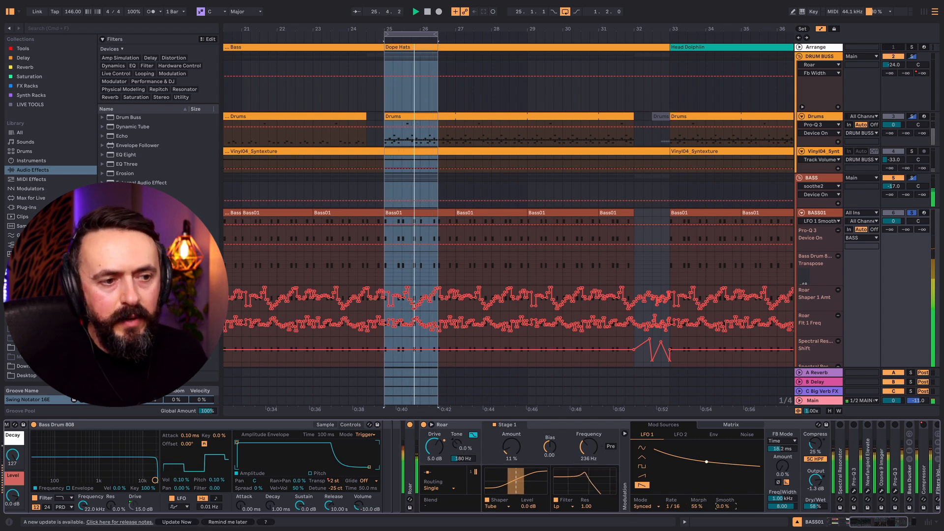
{"action": "left_click_drag", "start_coordinate": [724, 507], "coordinate": [724, 445]}
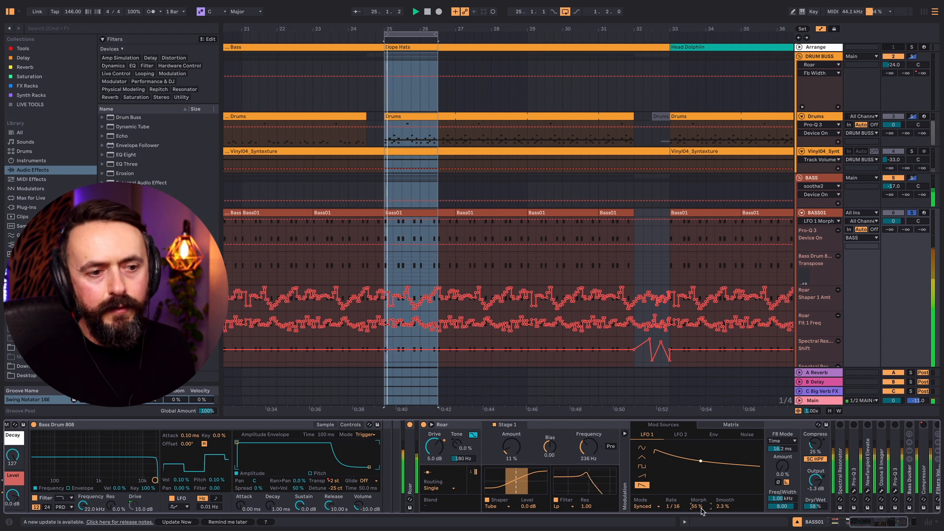
Solo the Drums track and its Kick pad to play the kick alongside the bass
{"action": "left_click", "coordinate": [912, 117]}
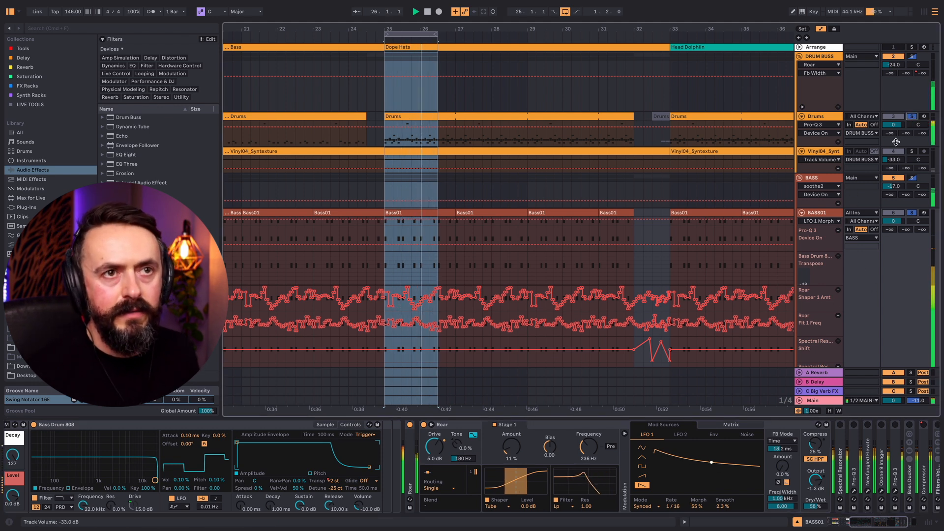
{"action": "left_click", "coordinate": [817, 117]}
{"action": "left_click", "coordinate": [48, 507]}
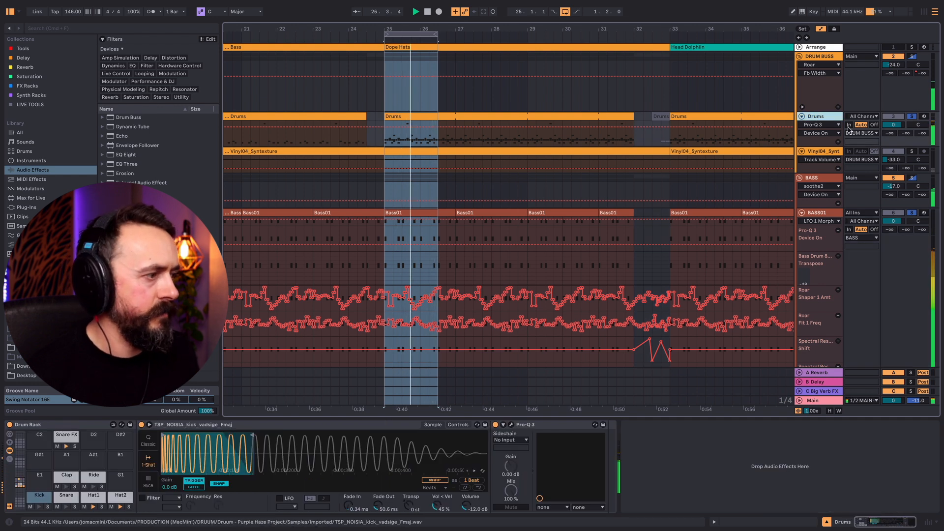
Return to the BASS01 device chain and collapse the second Roar
{"action": "left_click", "coordinate": [826, 213]}
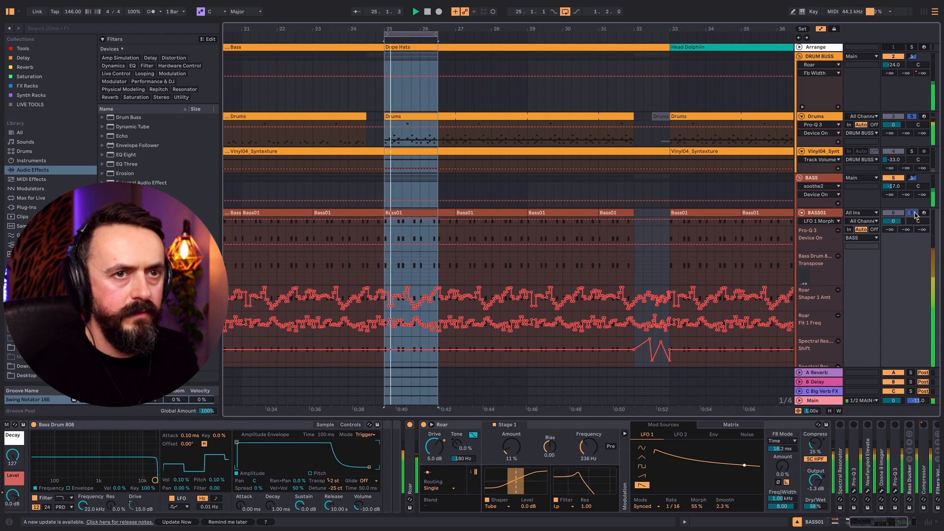
{"action": "double_click", "coordinate": [551, 426]}
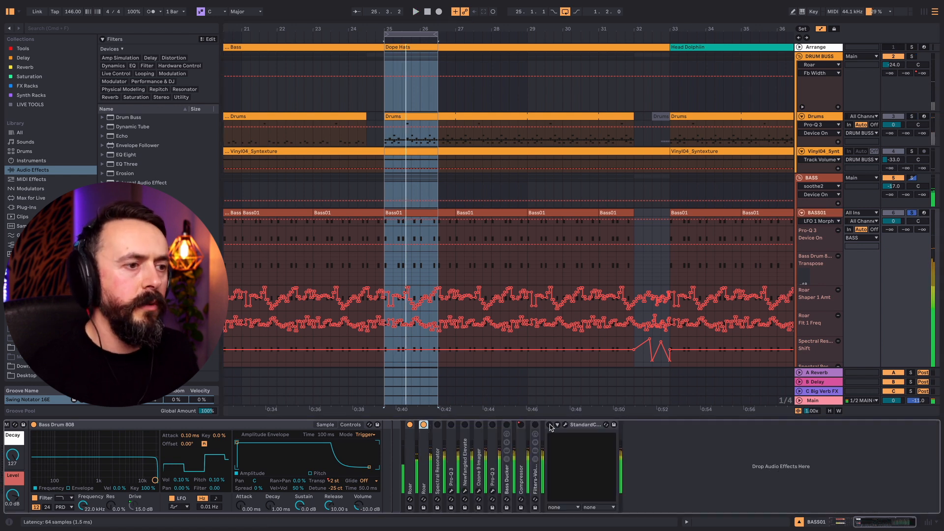
Unfold Spectral Resonator in the BASS01 chain, switch it on and raise its Dry/Wet to 100 %
{"action": "double_click", "coordinate": [437, 454]}
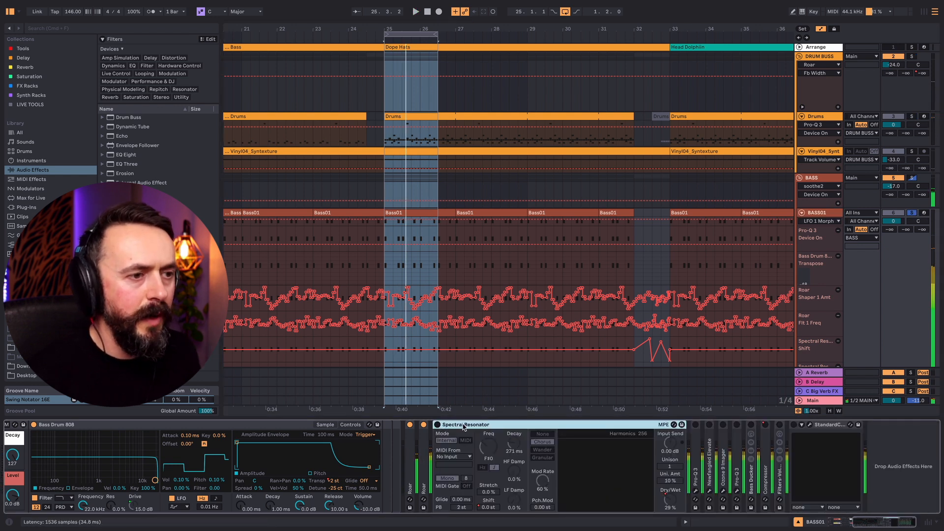
{"action": "left_click", "coordinate": [437, 425]}
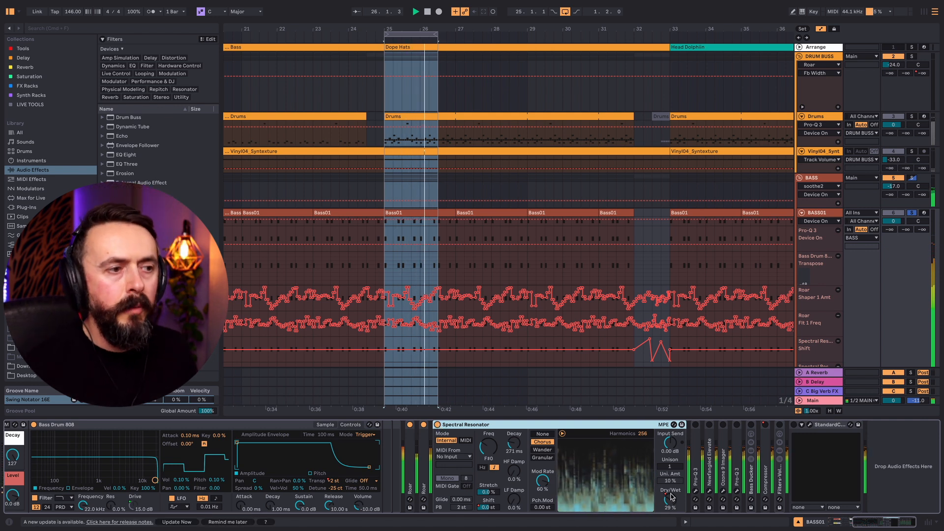
{"action": "left_click_drag", "start_coordinate": [671, 498], "coordinate": [671, 447]}
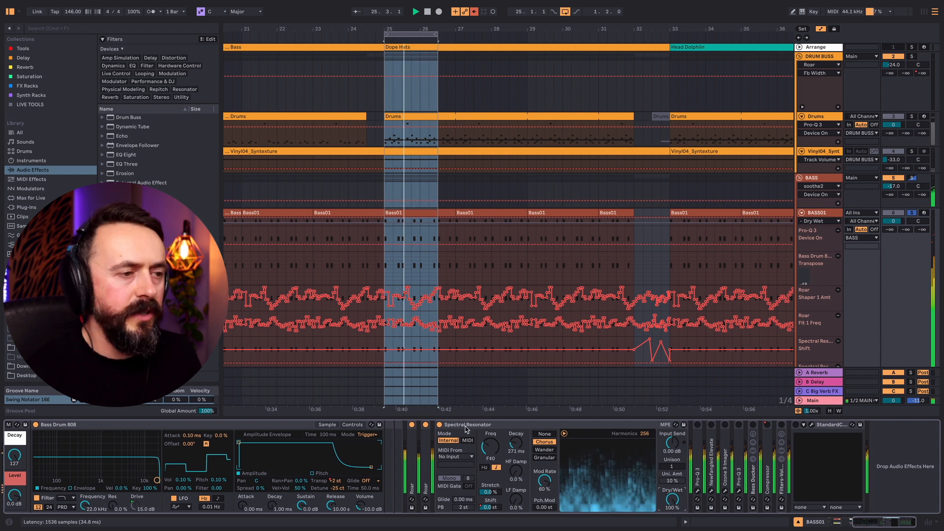
Audition Spectral Resonator with different settings and Dry/Wet amounts such as 46 %, restoring Dry/Wet to 29 %
{"action": "left_click", "coordinate": [497, 469]}
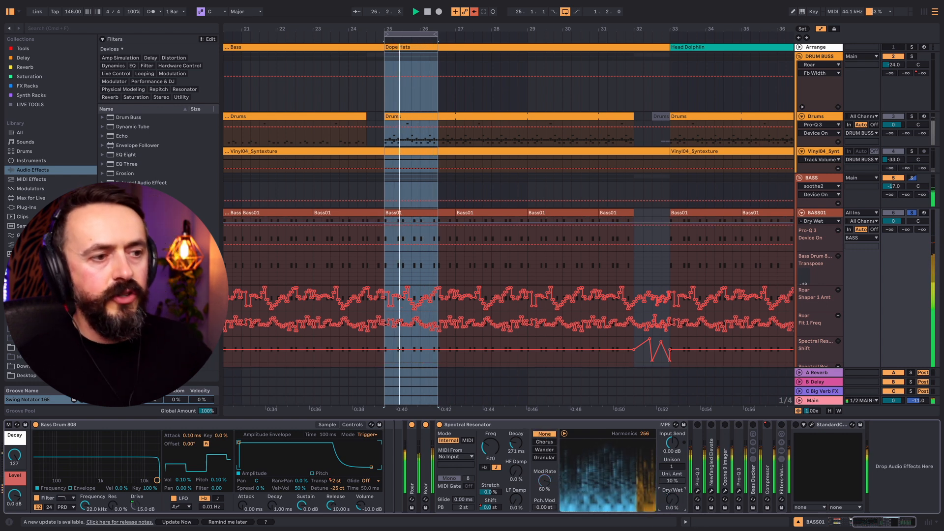
{"action": "left_click_drag", "start_coordinate": [673, 500], "coordinate": [673, 496]}
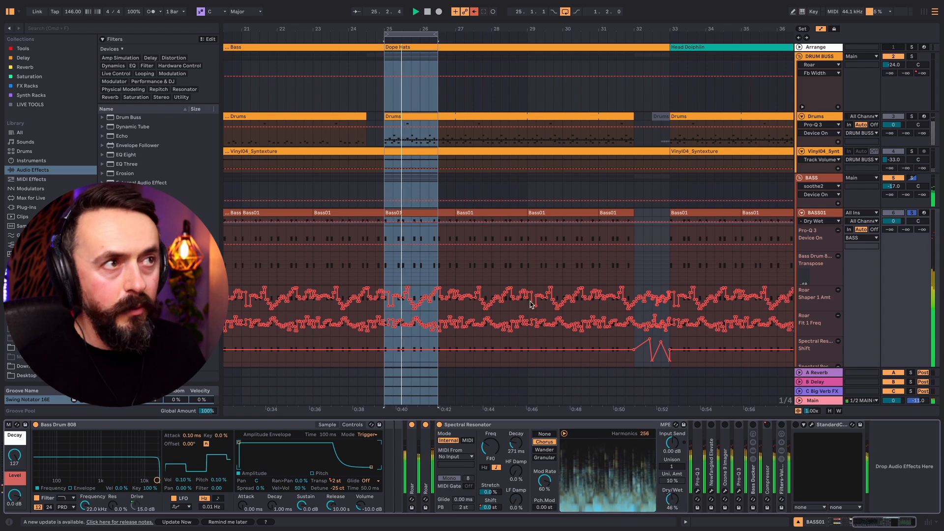
{"action": "left_click", "coordinate": [472, 11]}
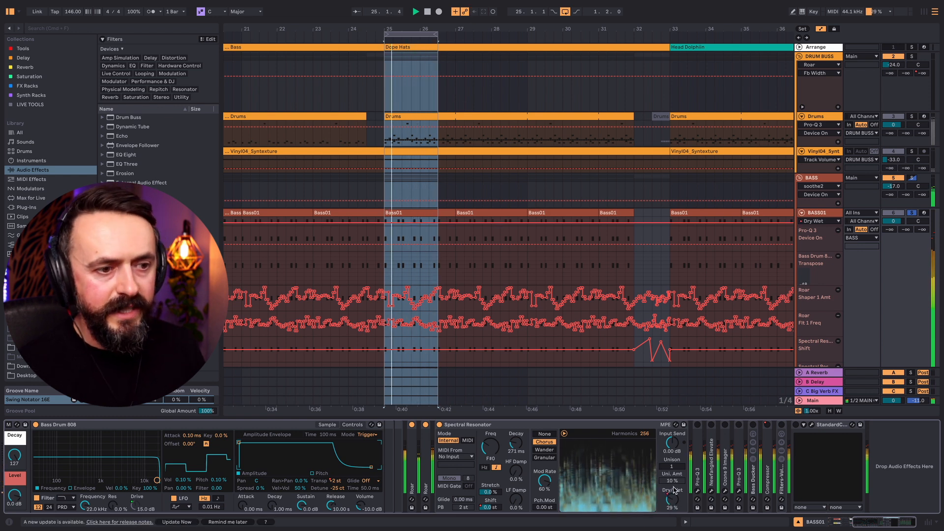
{"action": "left_click_drag", "start_coordinate": [672, 500], "coordinate": [672, 519]}
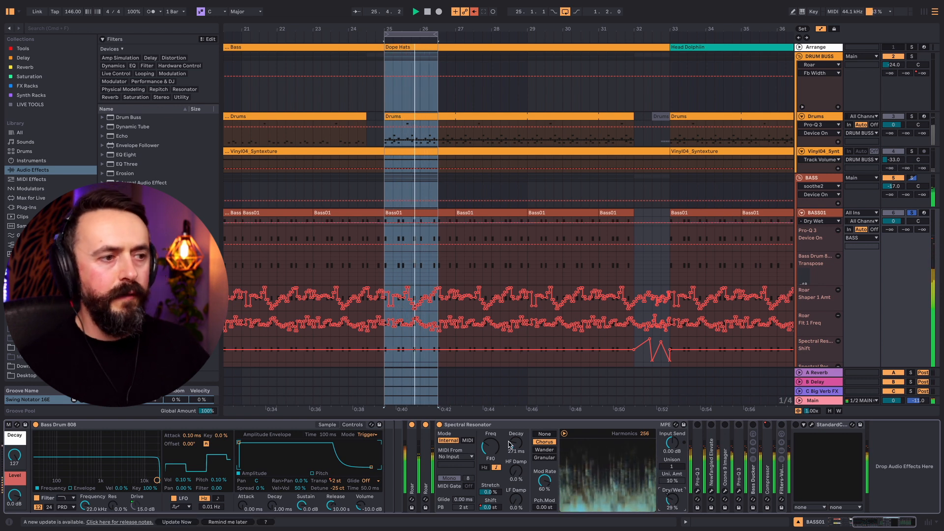
Show Spectral Resonator's Shift automation on BASS01 and loop bars 31 to 33 to hear its steep jumps
{"action": "left_click", "coordinate": [493, 508]}
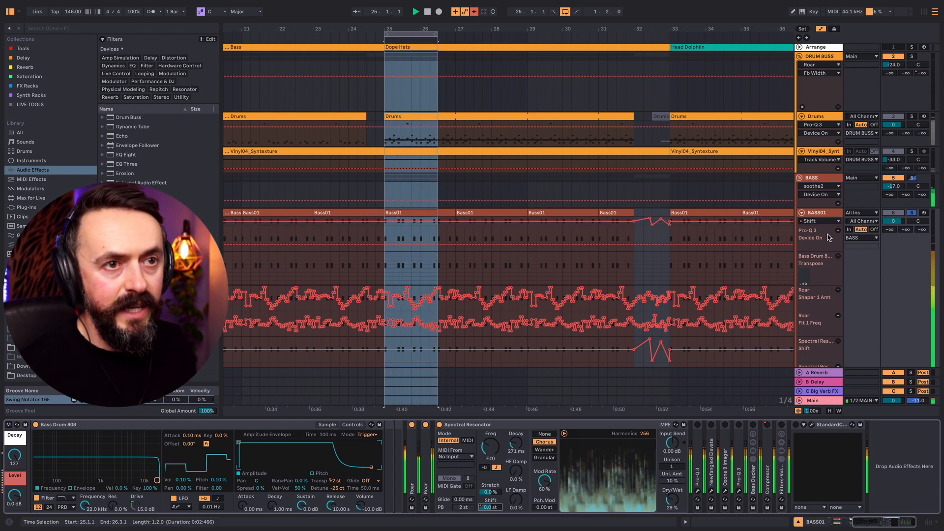
{"action": "left_click_drag", "start_coordinate": [825, 226], "coordinate": [826, 310]}
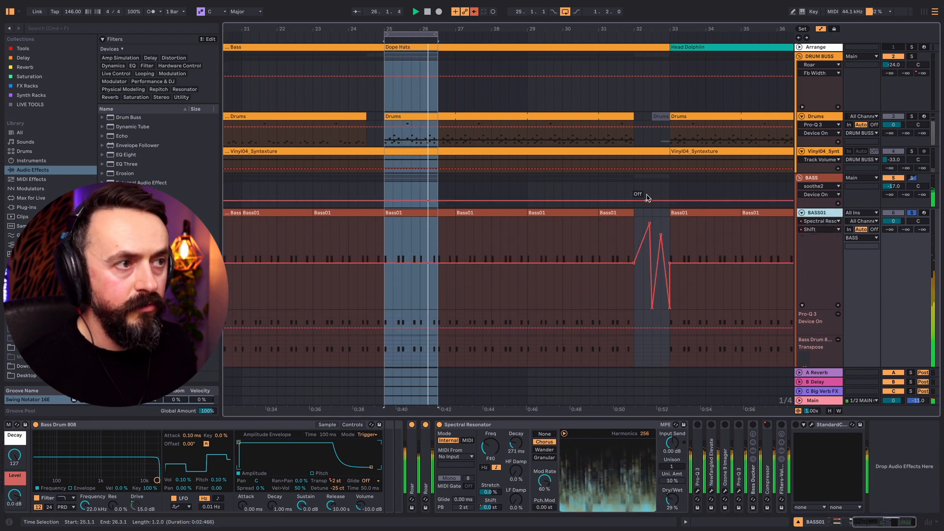
{"action": "left_click_drag", "start_coordinate": [424, 33], "coordinate": [671, 34]}
{"action": "left_click", "coordinate": [828, 212]}
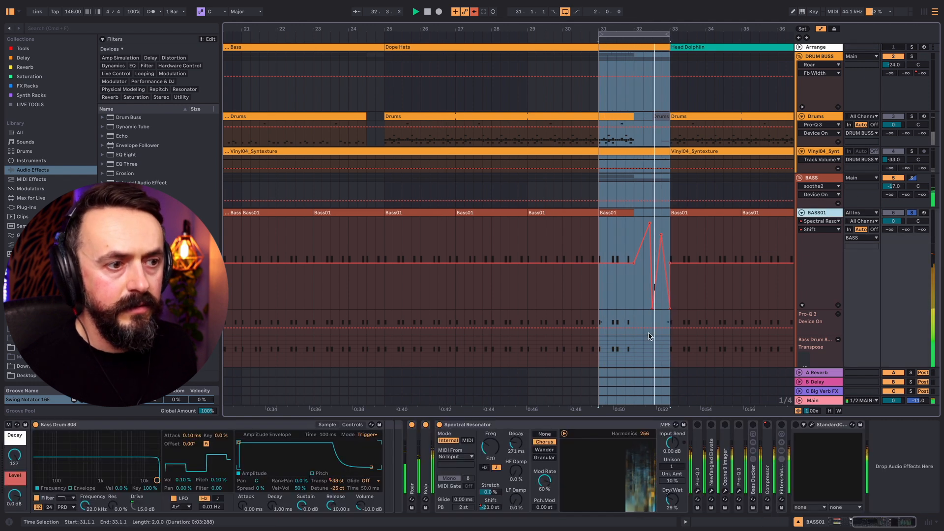
Loop bars 25 to 27 and try other Spectral Resonator Shift values with Dry/Wet raised, restoring the automated values
{"action": "left_click_drag", "start_coordinate": [623, 32], "coordinate": [402, 36]}
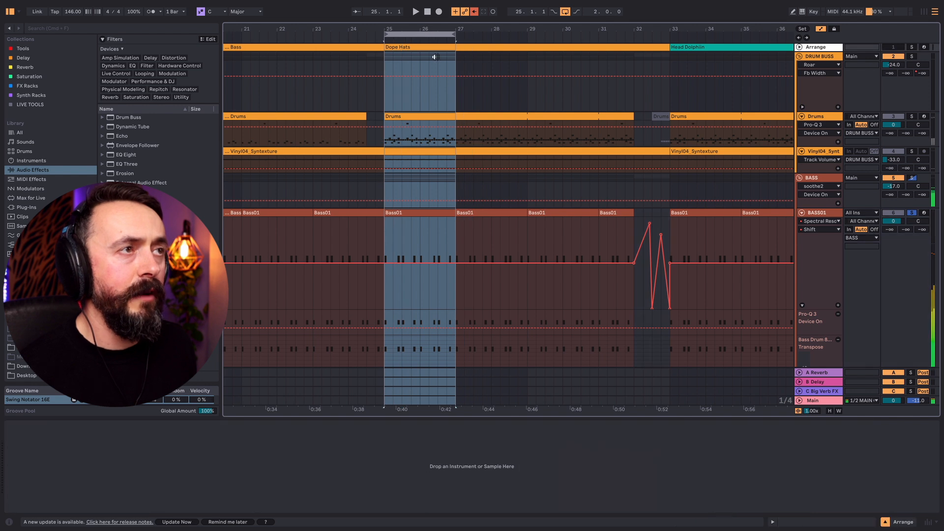
{"action": "left_click", "coordinate": [818, 213]}
{"action": "left_click", "coordinate": [493, 508]}
{"action": "key", "text": "space"}
{"action": "left_click_drag", "start_coordinate": [493, 508], "coordinate": [494, 488]}
{"action": "left_click_drag", "start_coordinate": [672, 499], "coordinate": [672, 450]}
{"action": "mouse_move", "coordinate": [490, 508]}
{"action": "left_mouse_down"}
{"action": "mouse_move", "coordinate": [491, 490]}
{"action": "mouse_move", "coordinate": [490, 521]}
{"action": "mouse_move", "coordinate": [491, 502]}
{"action": "left_mouse_up"}
{"action": "left_click", "coordinate": [473, 13]}
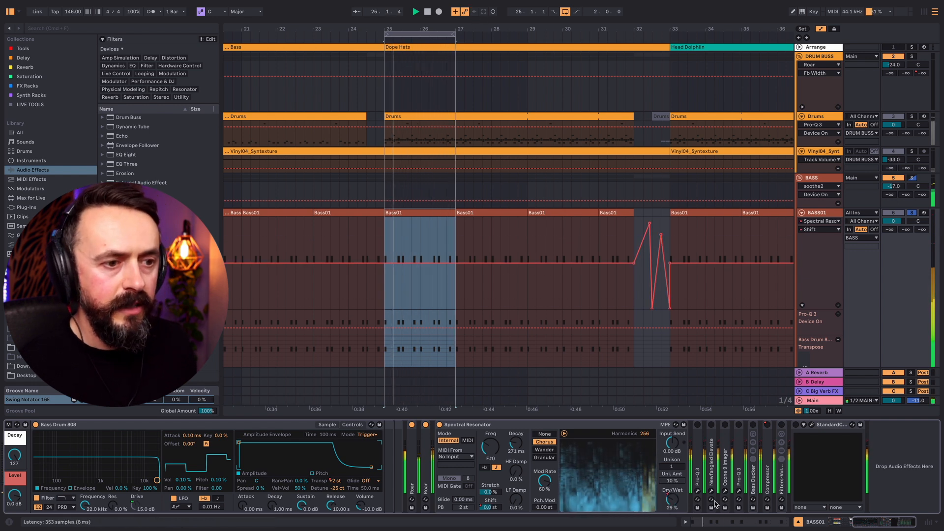
Play BASS01 from bar 49 with Spectral Resonator's Dry/Wet at 100 % and display its Shift automation
{"action": "left_click_drag", "start_coordinate": [463, 29], "coordinate": [476, 6]}
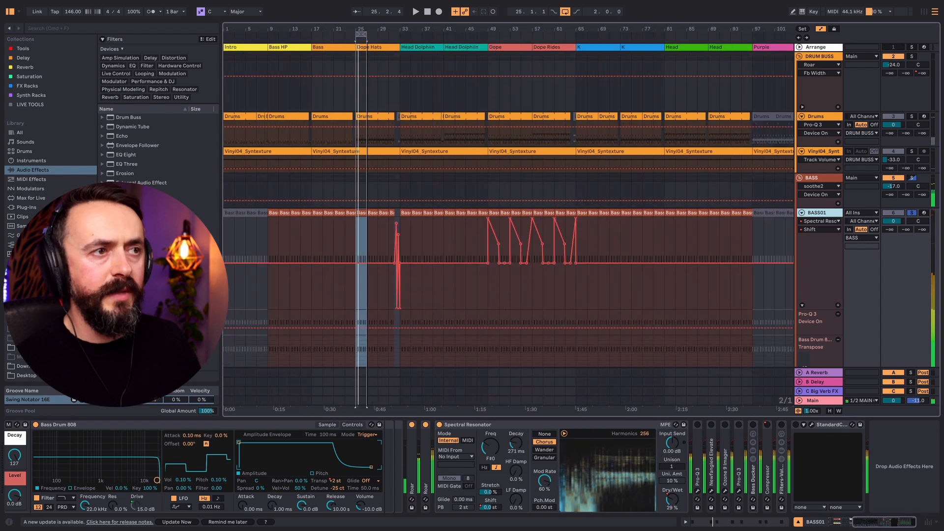
{"action": "left_click", "coordinate": [492, 213]}
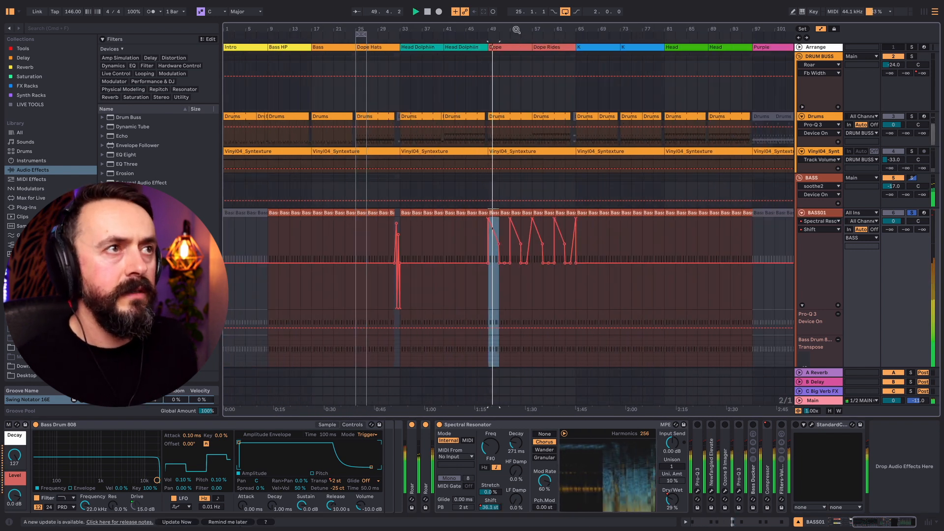
{"action": "left_click_drag", "start_coordinate": [517, 29], "coordinate": [519, 48]}
{"action": "left_click_drag", "start_coordinate": [673, 499], "coordinate": [672, 450]}
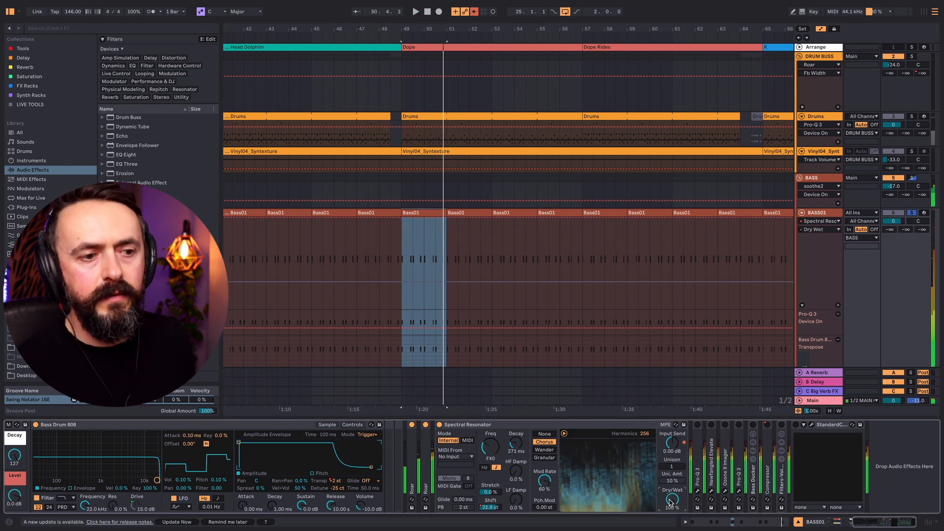
{"action": "key", "text": "space"}
{"action": "left_click", "coordinate": [490, 507]}
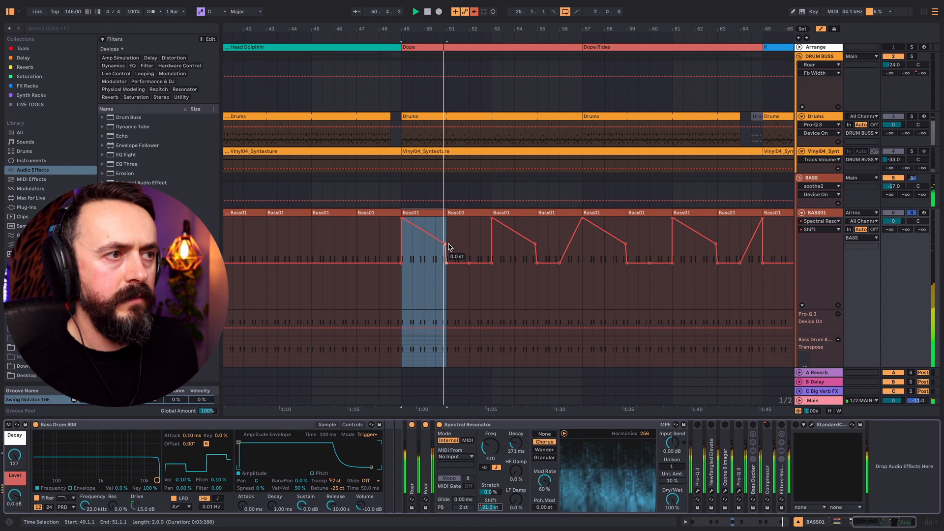
Solo the Drums track to hear the Dope section's Shift automation together with the drums
{"action": "left_click", "coordinate": [911, 116]}
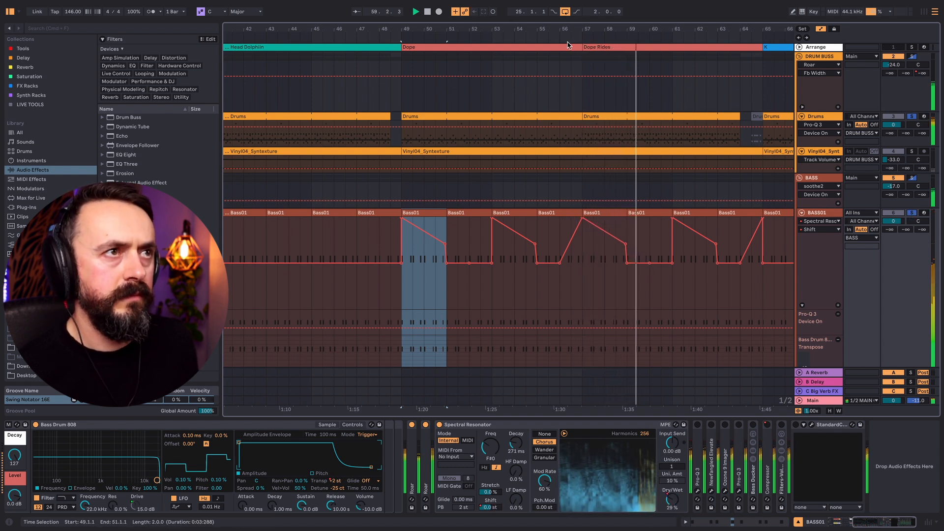
{"action": "left_click_drag", "start_coordinate": [569, 132], "coordinate": [647, 164]}
{"action": "scroll", "coordinate": [647, 164], "scroll_direction": "down", "scroll_amount": 5}
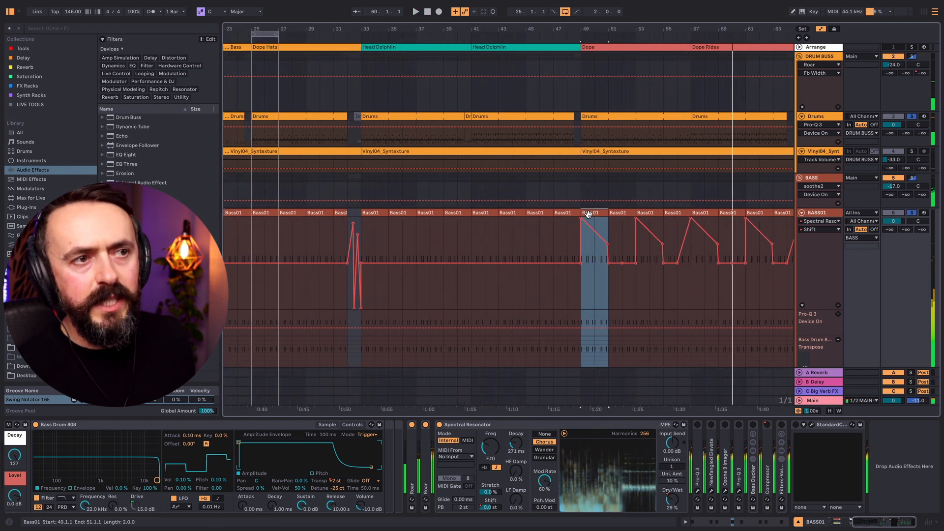
Return to the Bass Drum 808 in the BASS01 chain and show its Transpose automation in the track lane
{"action": "left_click", "coordinate": [827, 214]}
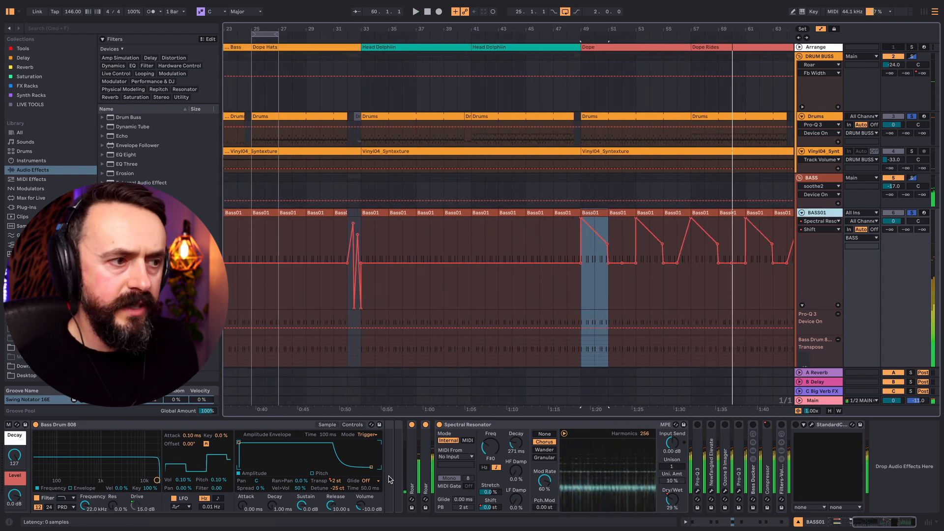
{"action": "scroll", "coordinate": [295, 478], "scroll_direction": "left", "scroll_amount": 7}
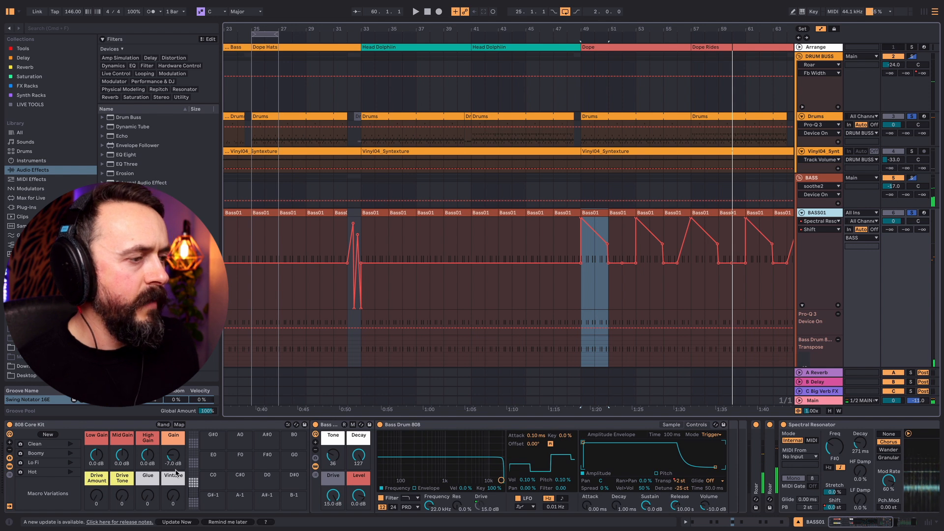
{"action": "left_click", "coordinate": [690, 481]}
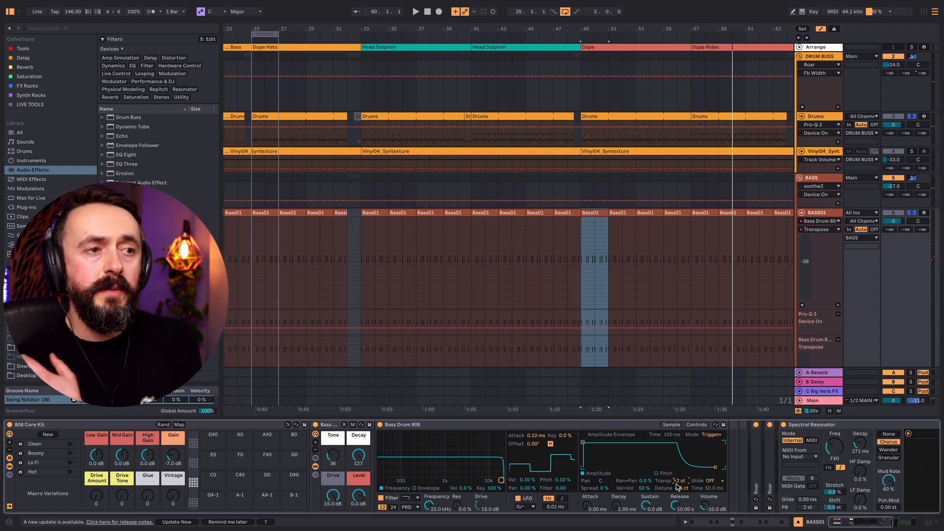
{"action": "scroll", "coordinate": [697, 284], "scroll_direction": "down", "scroll_amount": 3}
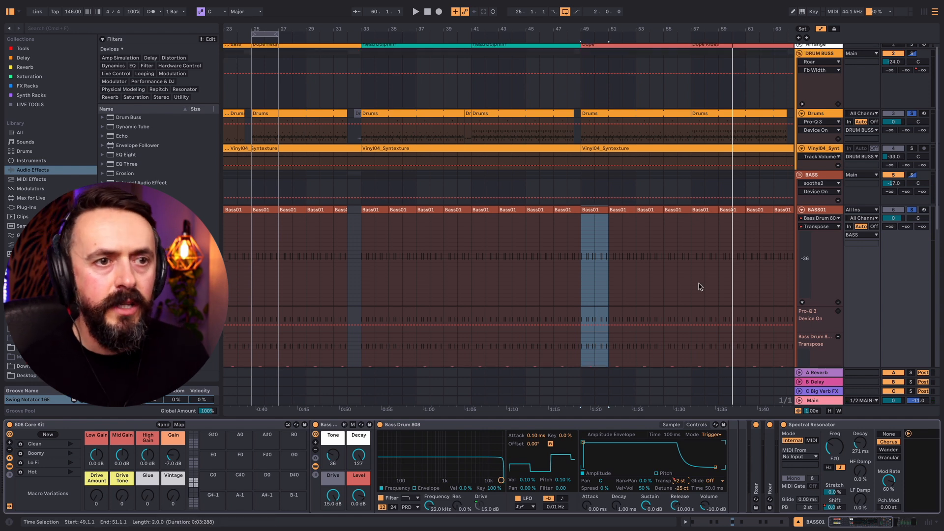
{"action": "scroll", "coordinate": [732, 211], "scroll_direction": "up", "scroll_amount": 2}
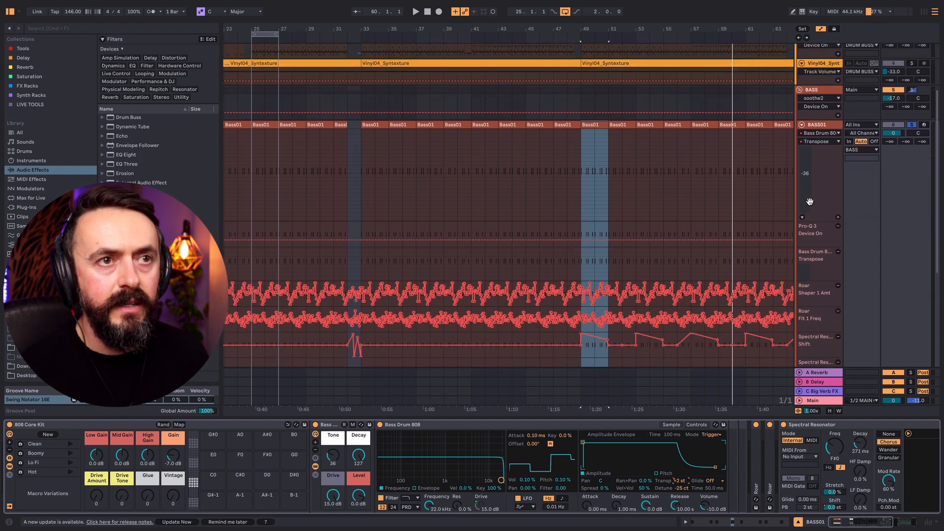
{"action": "scroll", "coordinate": [737, 194], "scroll_direction": "up", "scroll_amount": 5}
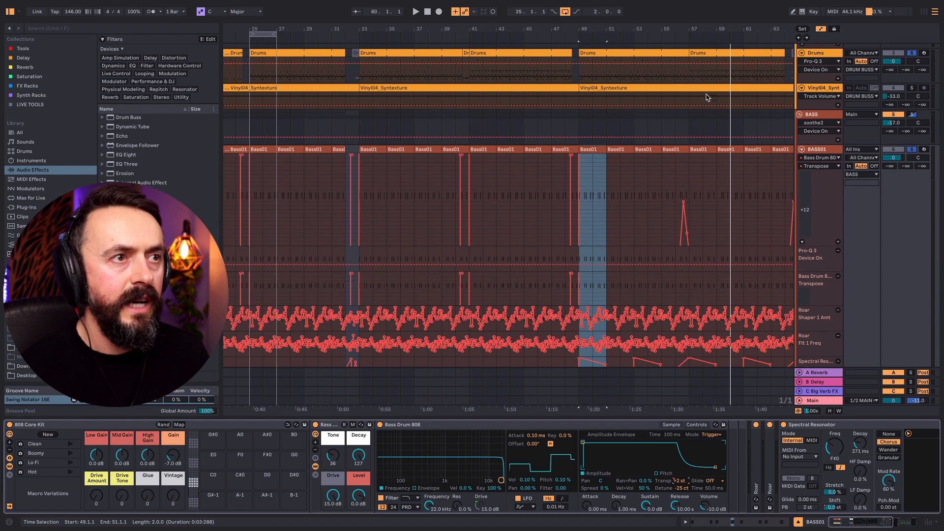
Play the Bass Drum 808's Transpose automation peaks from bar 55 and from bar 64
{"action": "left_click_drag", "start_coordinate": [667, 29], "coordinate": [560, 59]}
{"action": "scroll", "coordinate": [613, 169], "scroll_direction": "down", "scroll_amount": 3}
{"action": "left_click", "coordinate": [550, 177]}
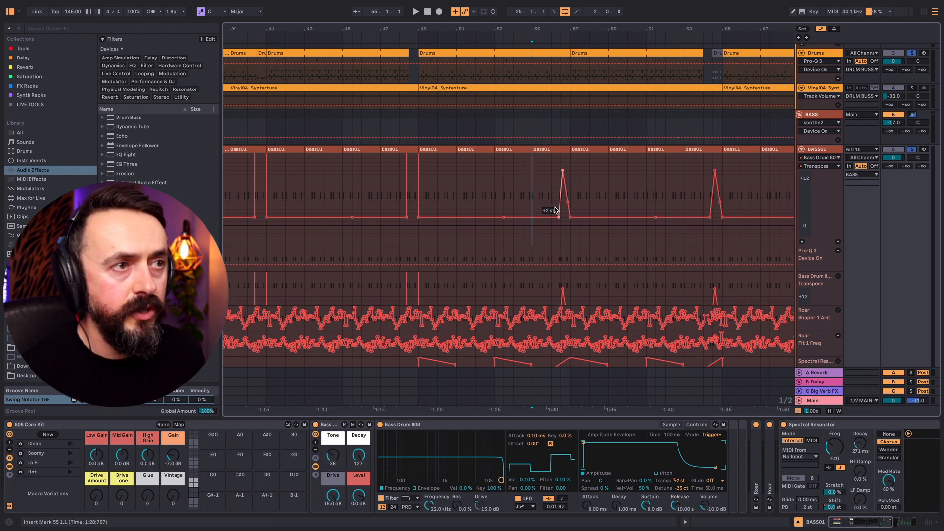
{"action": "key", "text": "space"}
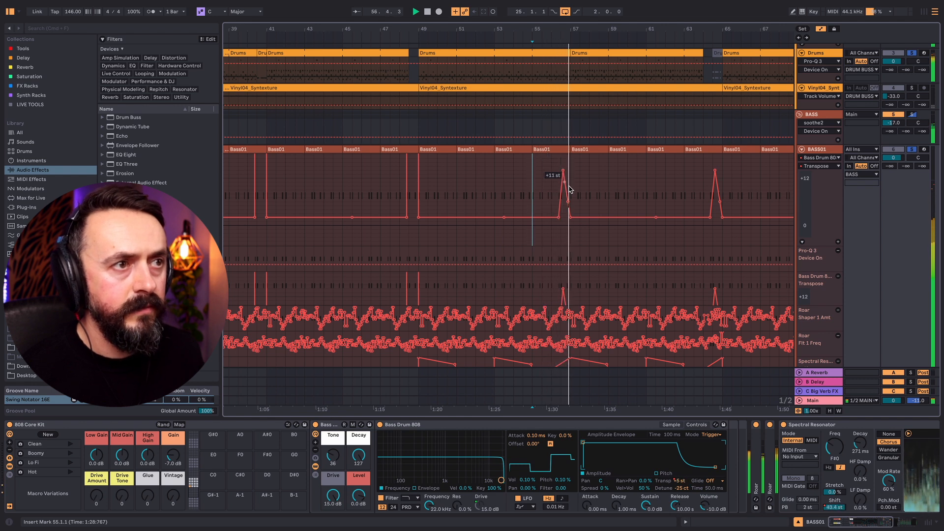
{"action": "key", "text": "space"}
{"action": "left_click", "coordinate": [704, 181]}
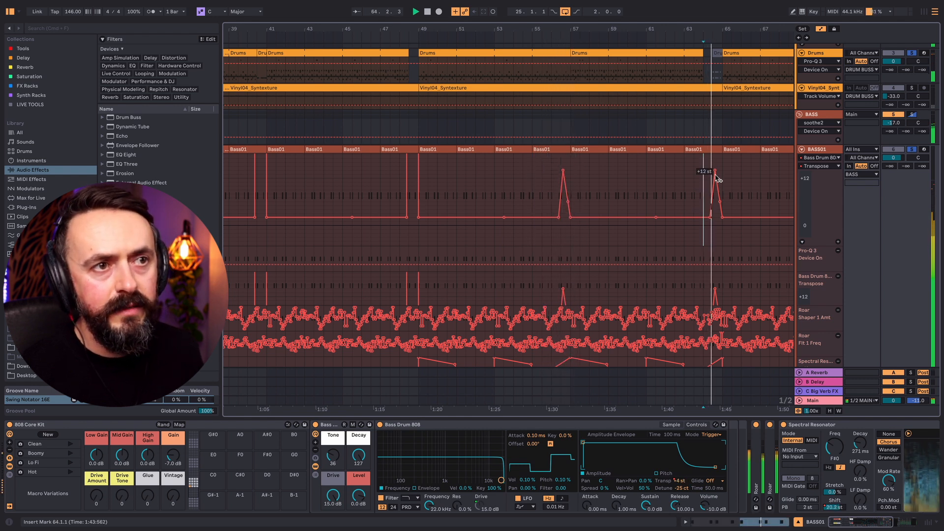
{"action": "key", "text": "space"}
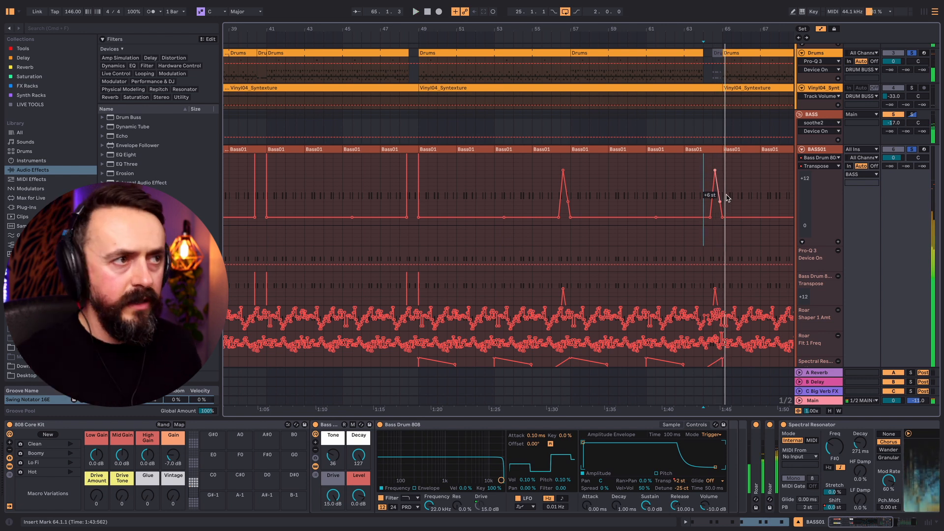
Select the Bass01 clip at bars 39 to 41, play it and examine its high Transpose automation points
{"action": "scroll", "coordinate": [345, 76], "scroll_direction": "up", "scroll_amount": 3}
{"action": "scroll", "coordinate": [390, 172], "scroll_direction": "left", "scroll_amount": 5}
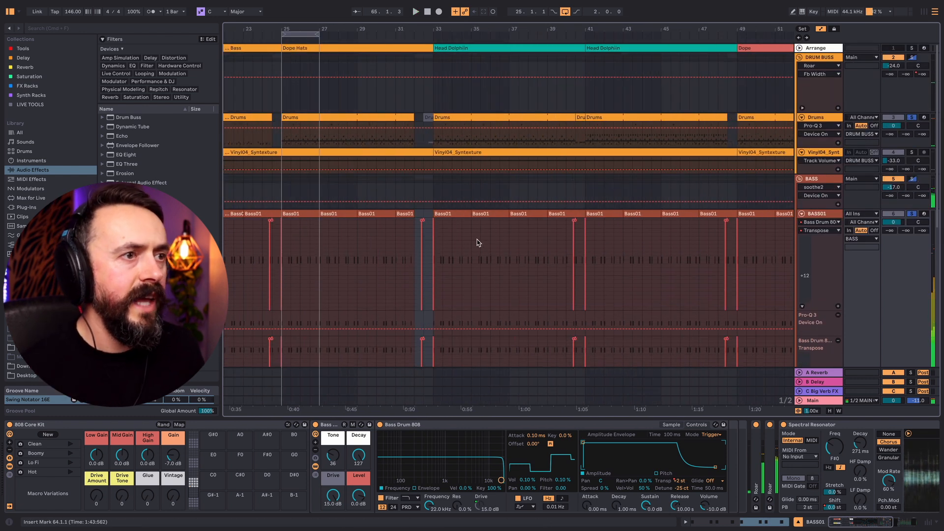
{"action": "left_click", "coordinate": [571, 214]}
{"action": "scroll", "coordinate": [588, 242], "scroll_direction": "down", "scroll_amount": 3}
{"action": "key", "text": "space"}
{"action": "scroll", "coordinate": [591, 273], "scroll_direction": "down", "scroll_amount": 1}
{"action": "scroll", "coordinate": [592, 261], "scroll_direction": "up", "scroll_amount": 2}
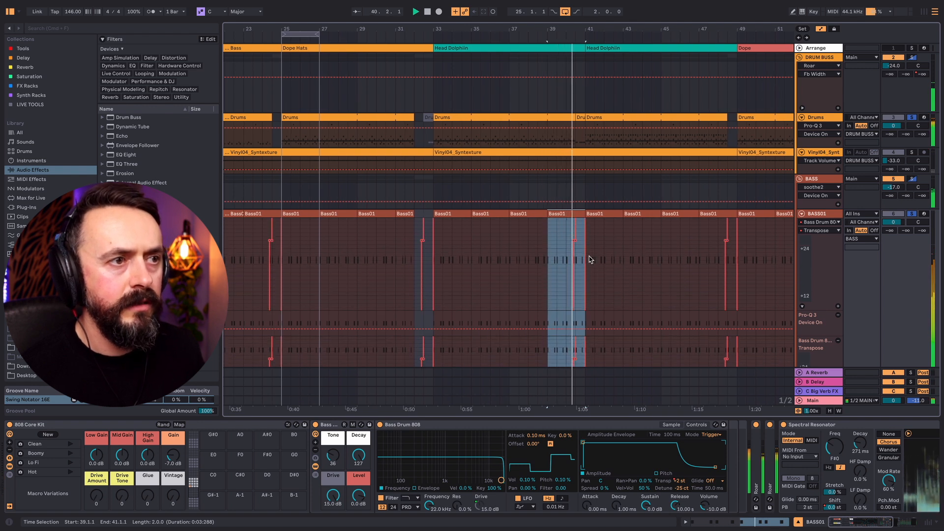
{"action": "scroll", "coordinate": [576, 276], "scroll_direction": "up", "scroll_amount": 1}
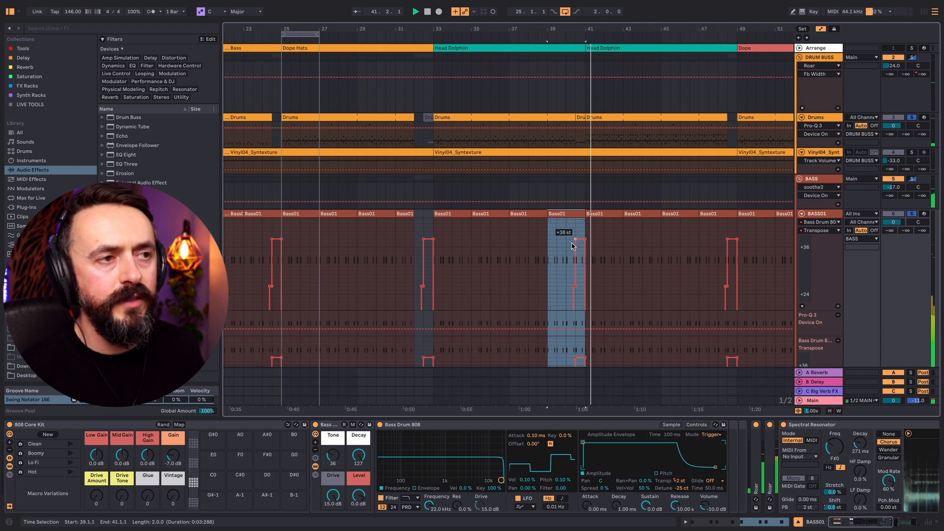
{"action": "scroll", "coordinate": [609, 265], "scroll_direction": "down", "scroll_amount": 3}
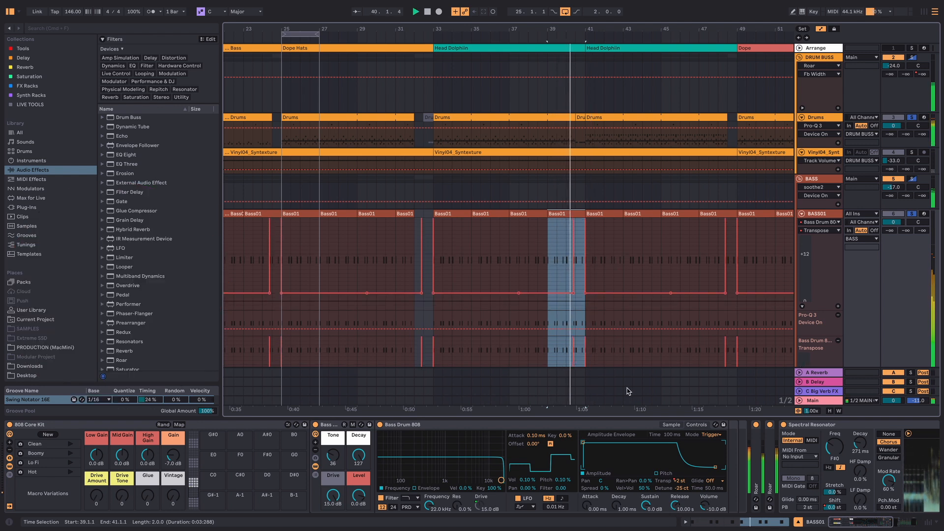
Fold Spectral Resonator in the BASS01 chain and select the 808 Core Kit rack
{"action": "scroll", "coordinate": [710, 471], "scroll_direction": "right", "scroll_amount": 3}
{"action": "double_click", "coordinate": [710, 424]}
{"action": "scroll", "coordinate": [538, 449], "scroll_direction": "left", "scroll_amount": 3}
{"action": "double_click", "coordinate": [58, 425]}
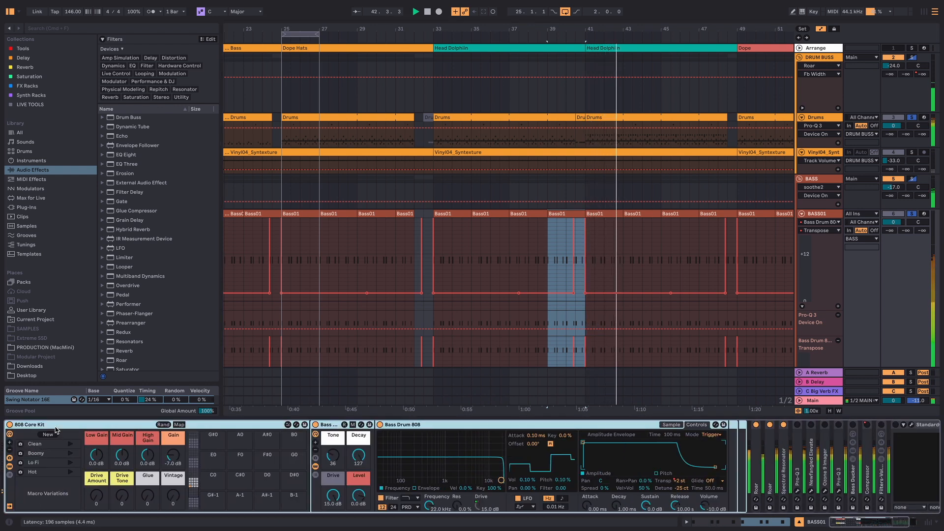